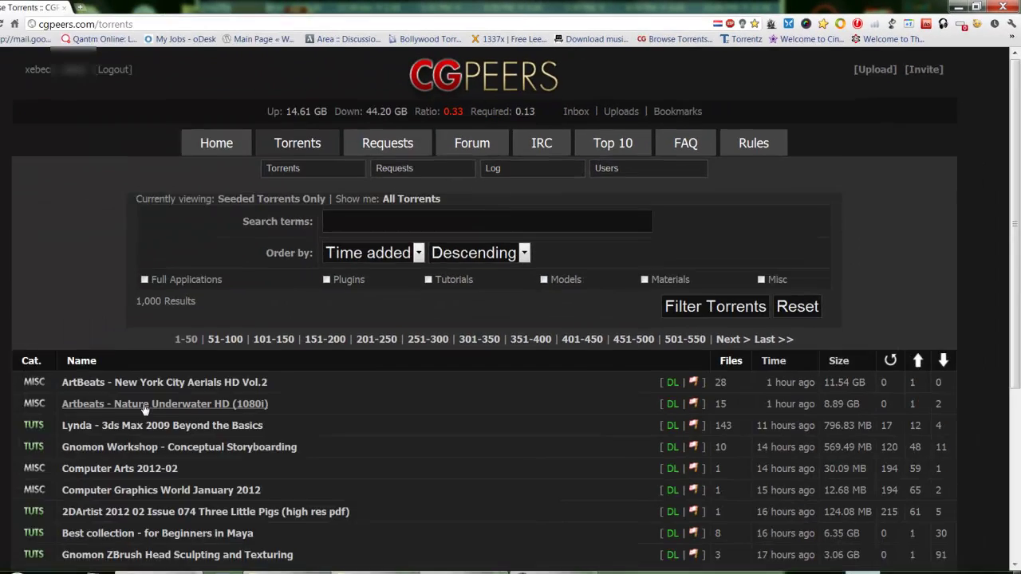
scroll(205, 345, "down", 3)
scroll(205, 345, "up", 3)
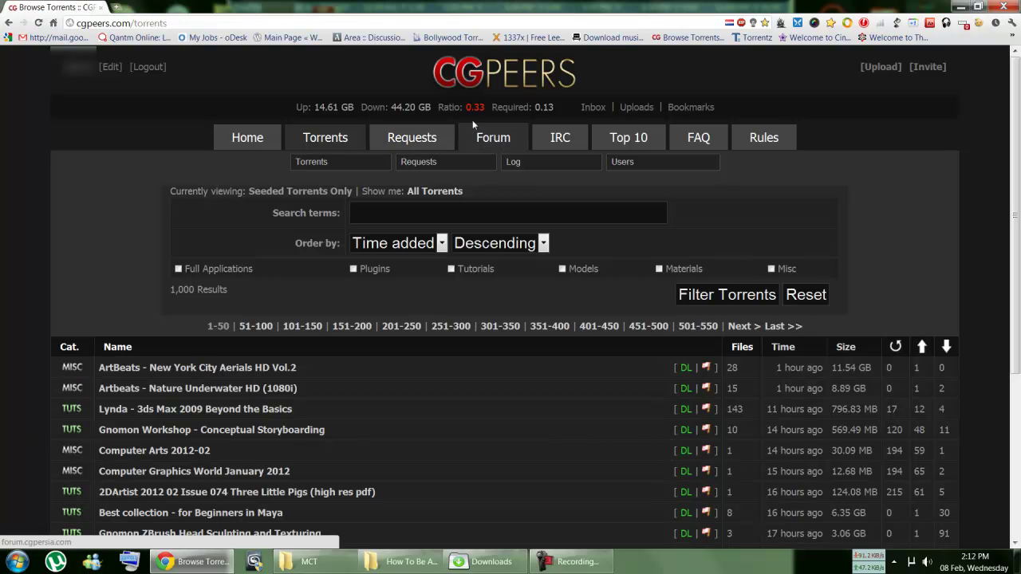
- Switch to µTorrent to check the upload activity of the seeding torrents, and compare it with the account's upload total on CGPeers
left_click(940, 555)
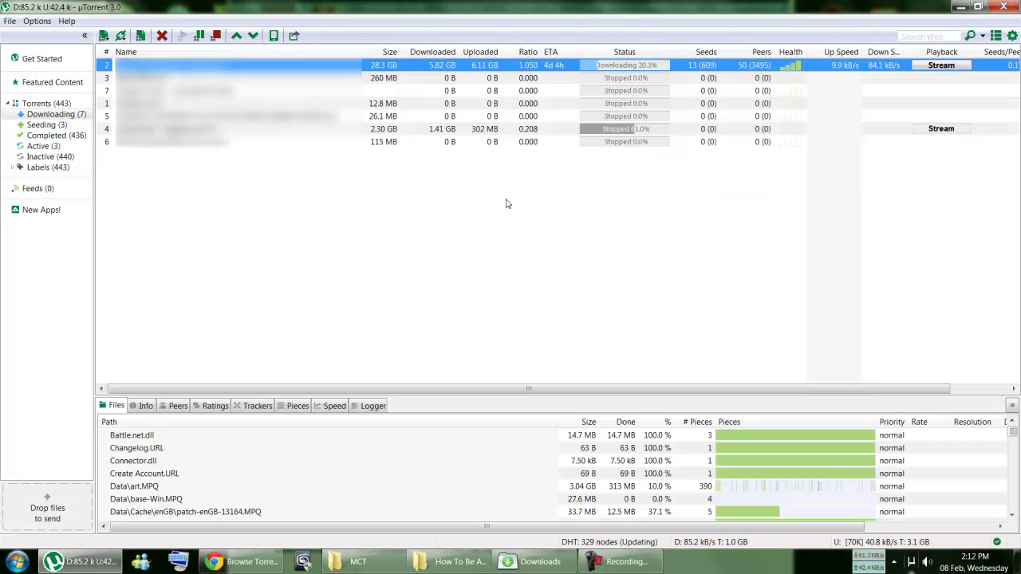
left_click(46, 125)
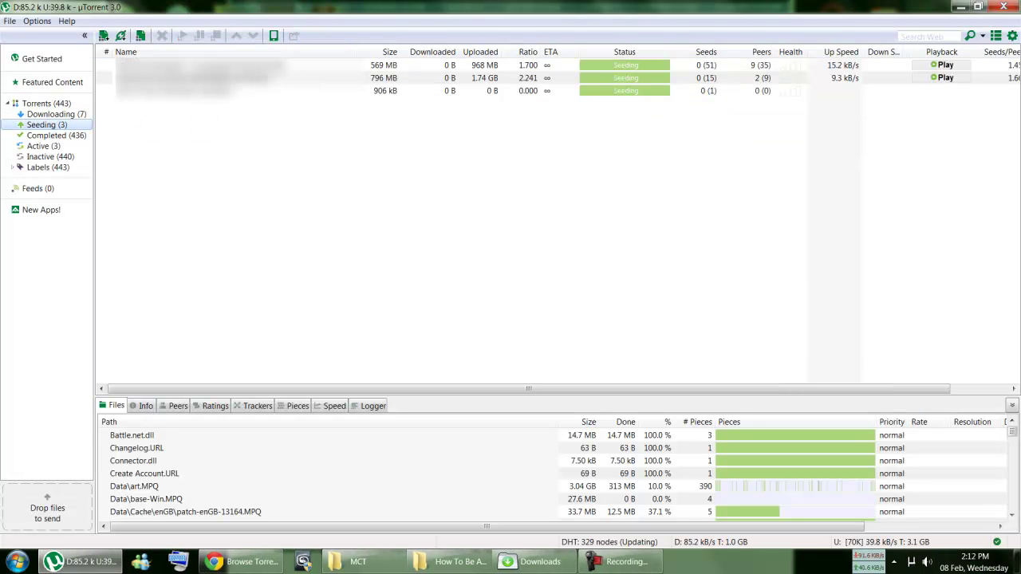
key("ctrl+a")
left_click(452, 168)
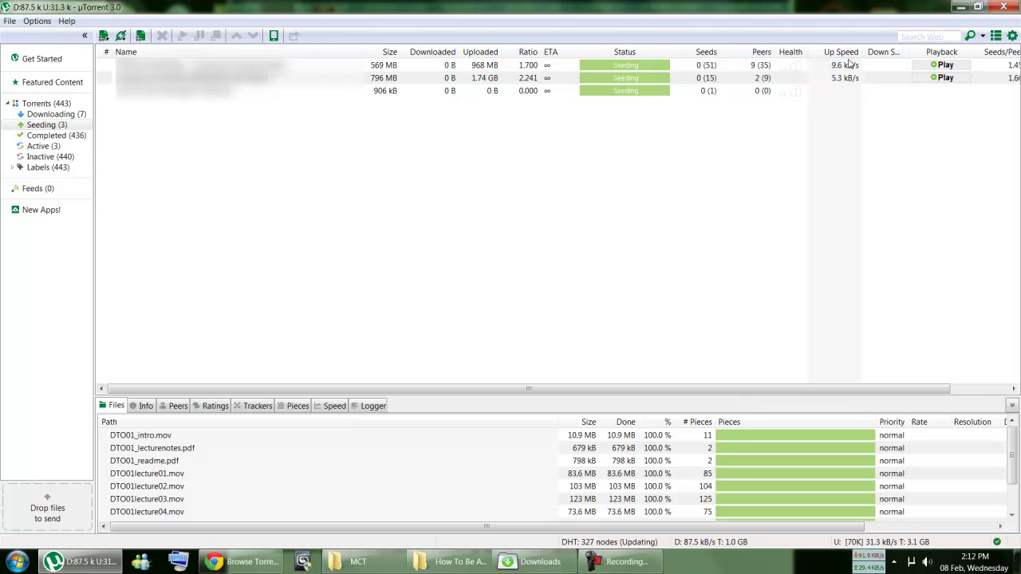
left_click(953, 11)
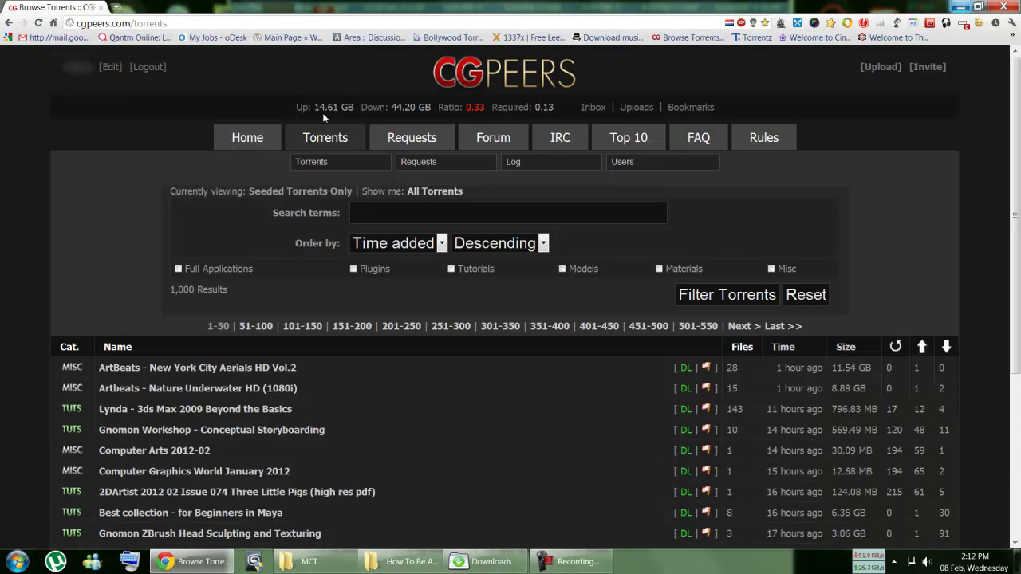
left_click_drag(314, 108, 349, 112)
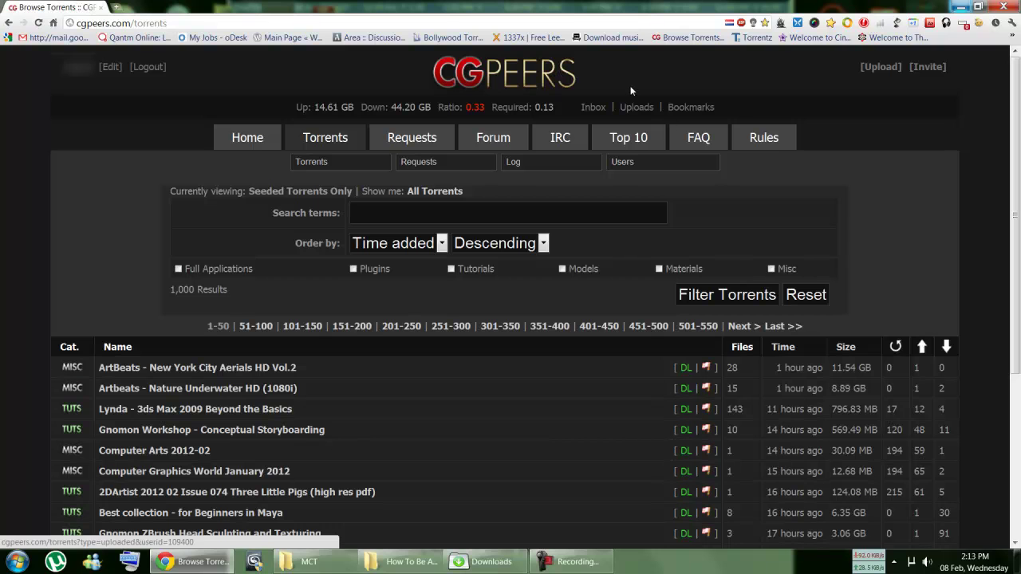
- Open the CGPeers FAQ and its guide on creating a torrent with uTorrent and uploading it to CGPeers
left_click(698, 139)
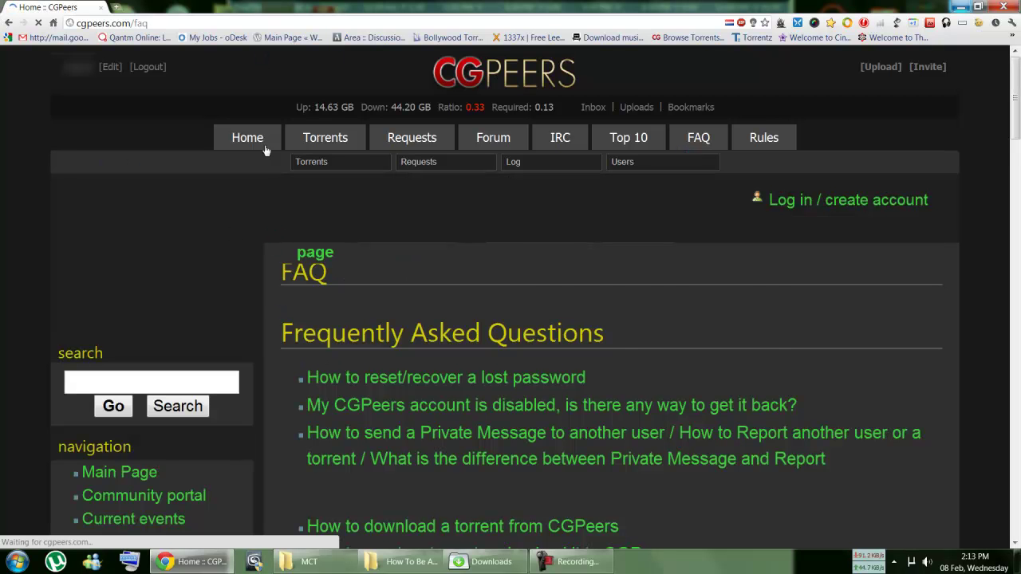
scroll(267, 289, "down", 1)
scroll(311, 351, "down", 1)
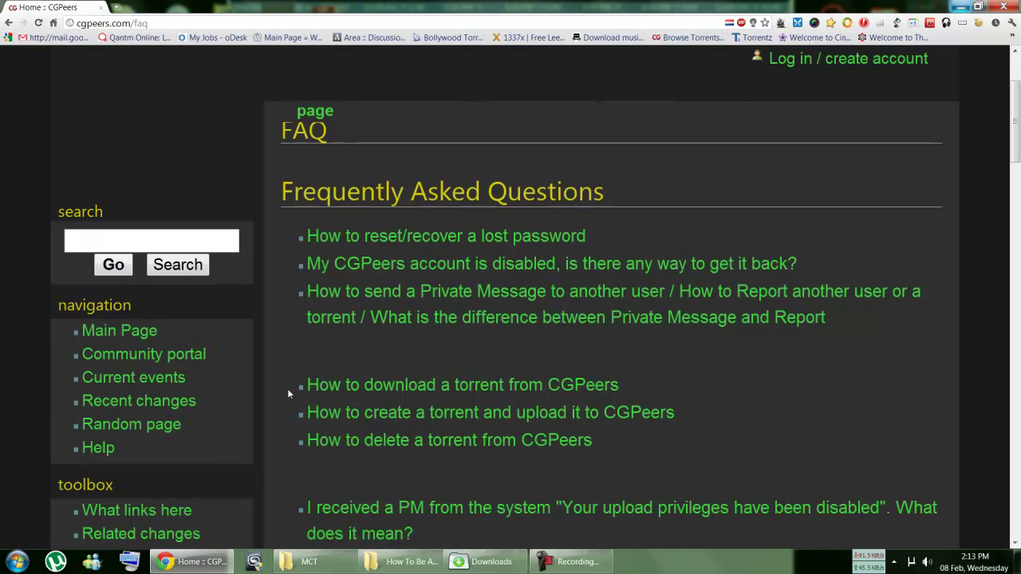
scroll(303, 236, "down", 2)
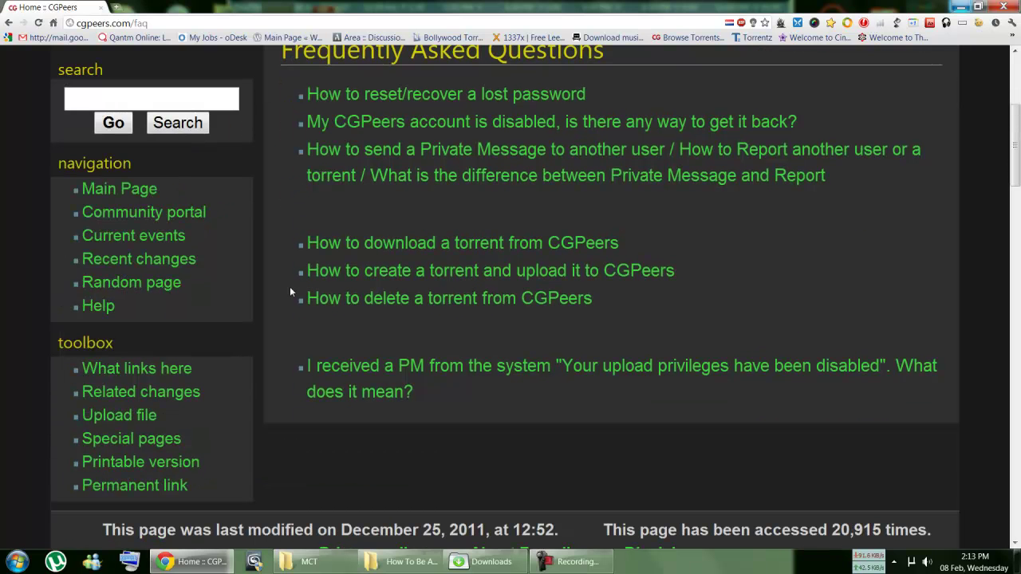
left_click(352, 276)
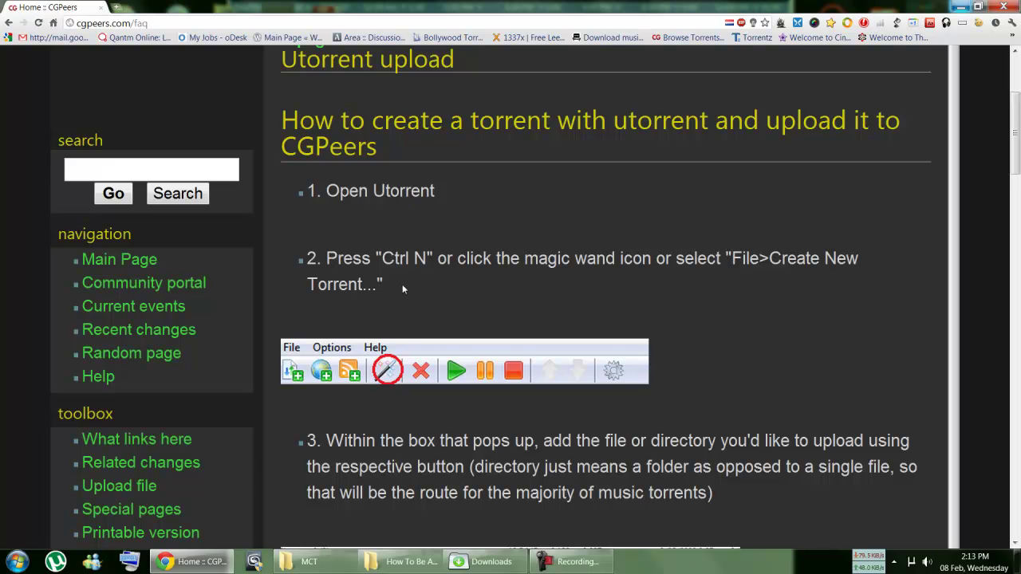
- Read through the uTorrent upload guide, examining the source, announce URL, seeding options, upload form and tracker update instructions
scroll(402, 286, "down", 5)
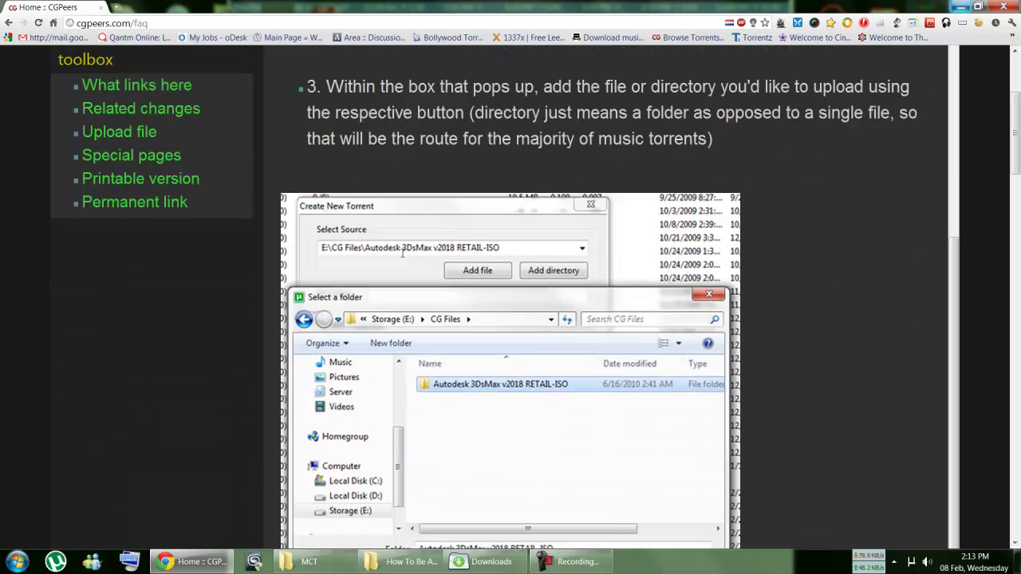
scroll(402, 252, "down", 7)
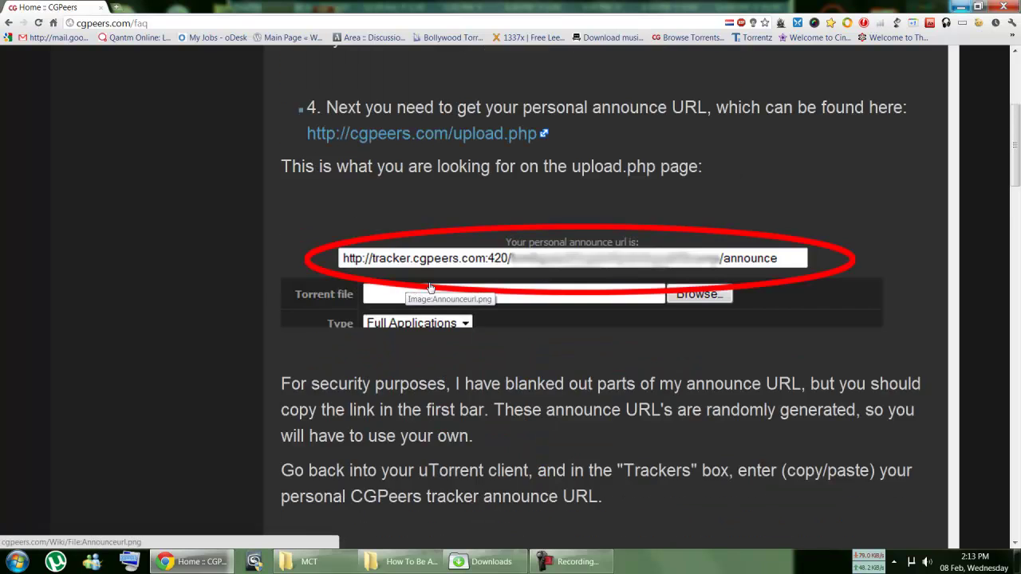
scroll(429, 297, "down", 3)
scroll(429, 295, "up", 3)
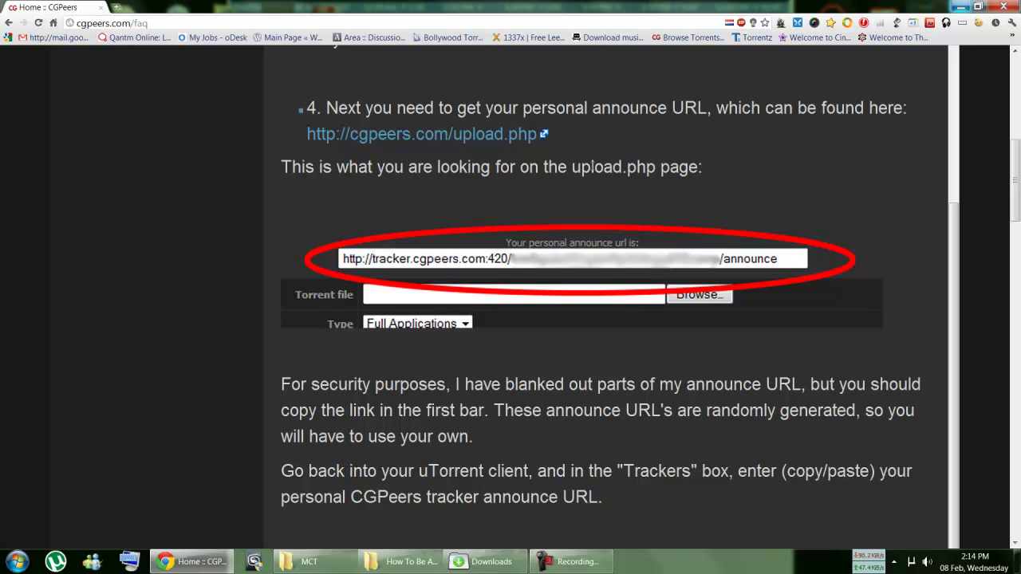
scroll(623, 263, "down", 1)
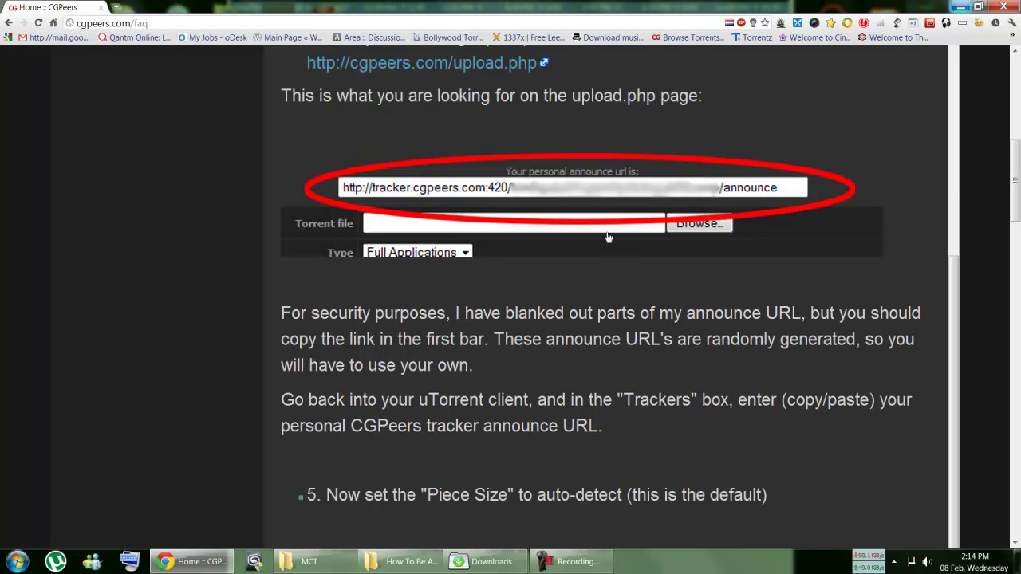
scroll(625, 333, "down", 2)
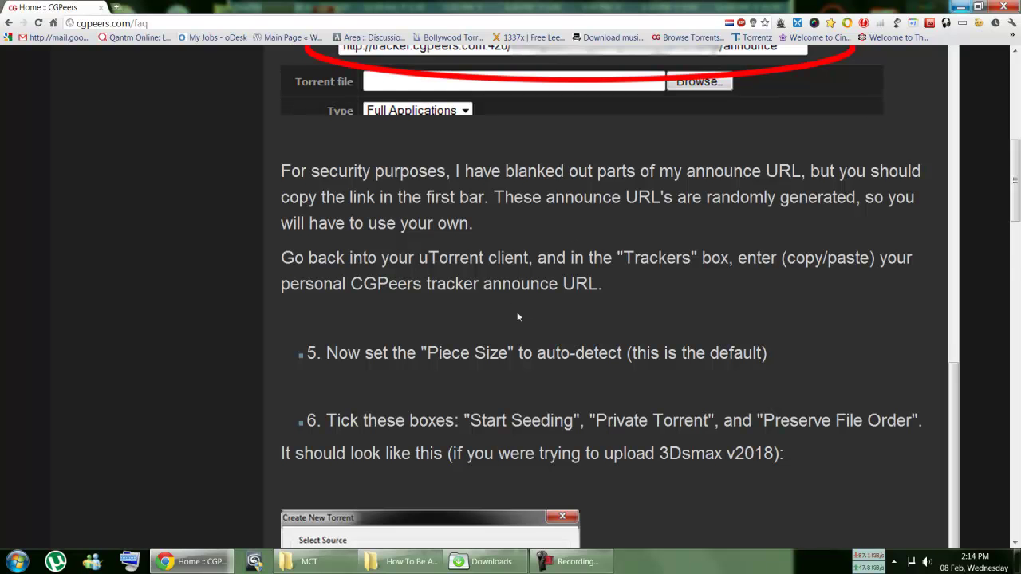
scroll(527, 323, "down", 7)
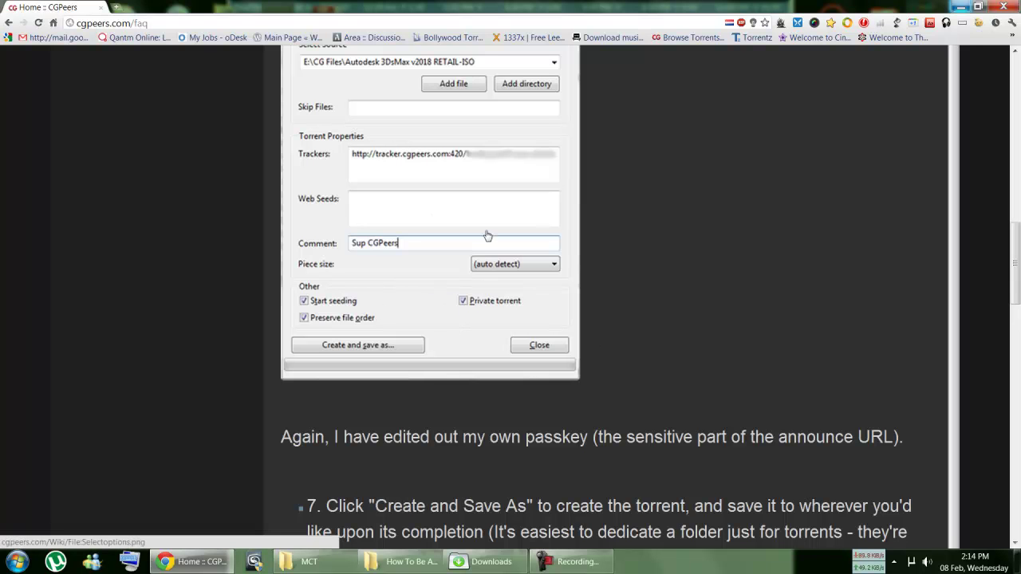
scroll(439, 209, "down", 4)
scroll(477, 382, "down", 2)
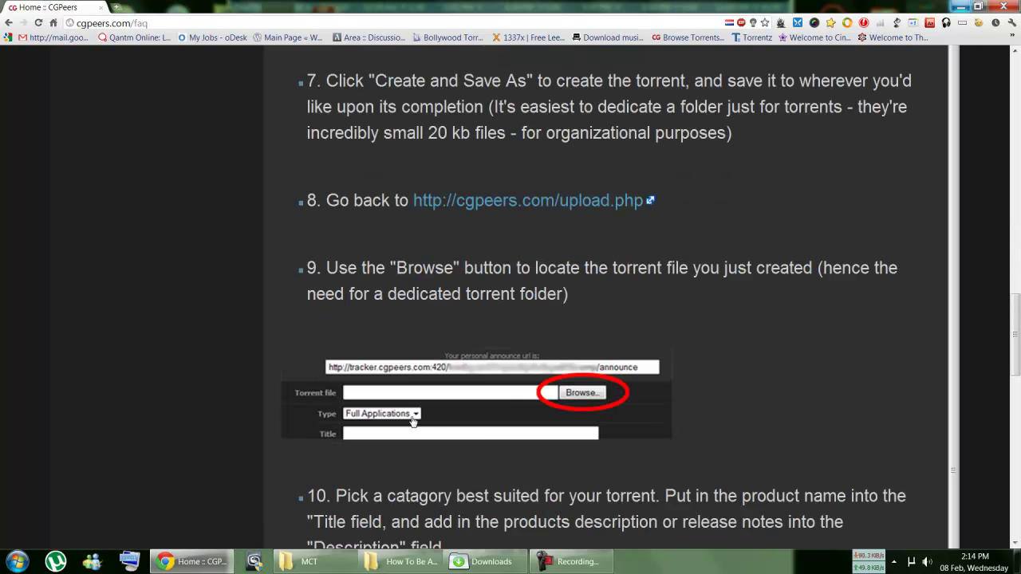
scroll(474, 410, "down", 2)
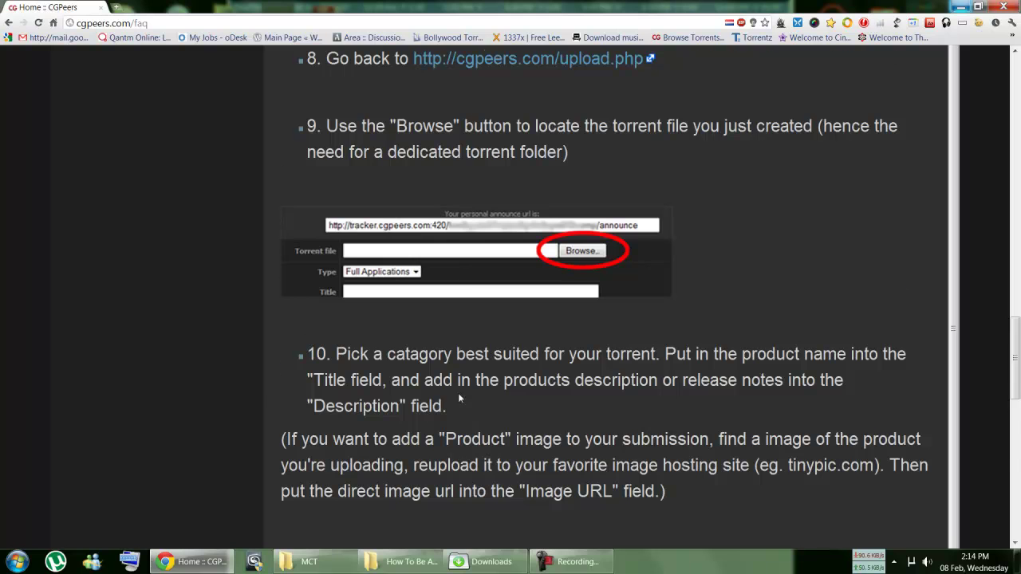
scroll(459, 245, "down", 5)
scroll(451, 438, "down", 6)
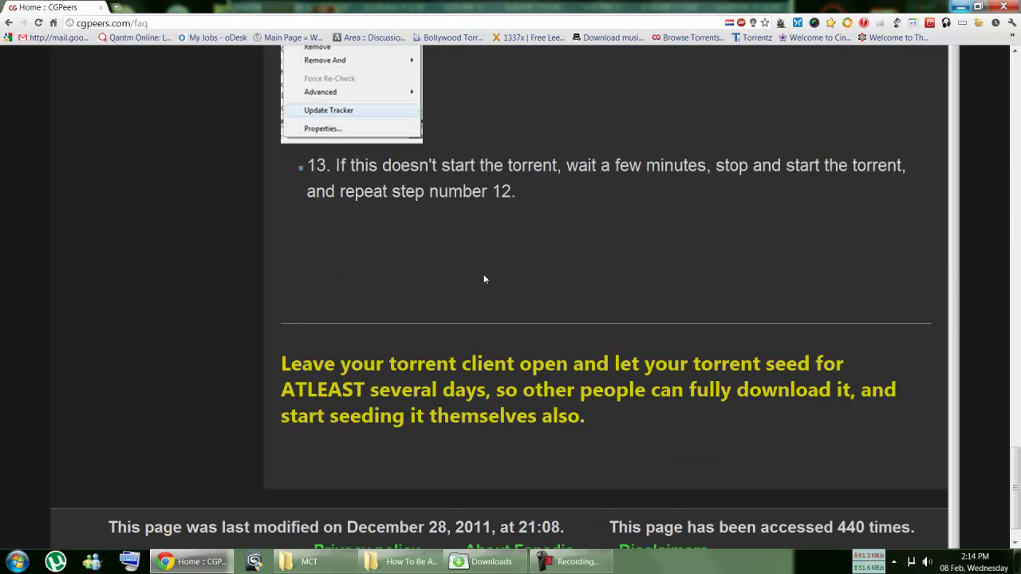
scroll(523, 300, "up", 2)
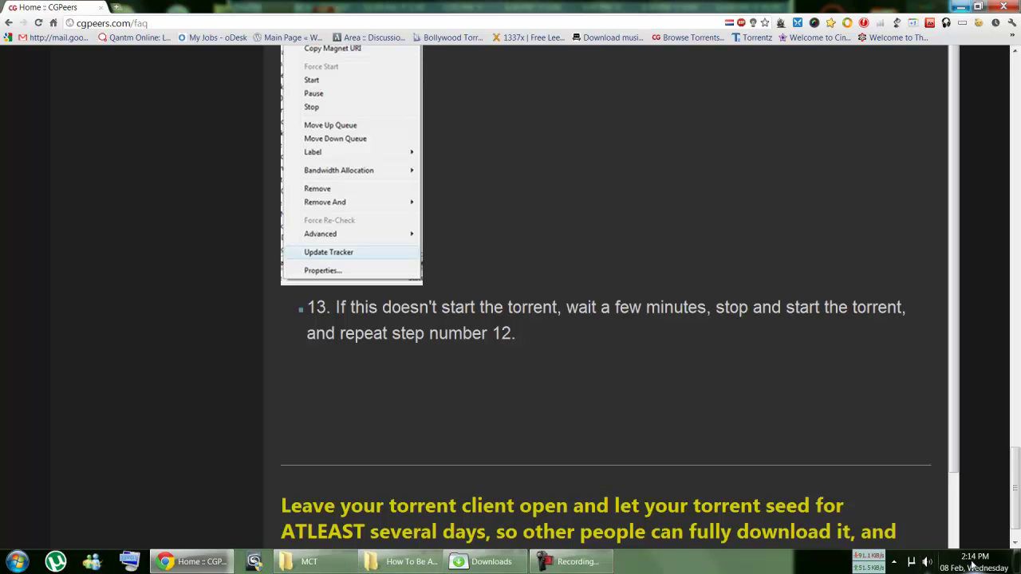
- Switch to µTorrent and start creating a new torrent
left_click(907, 565)
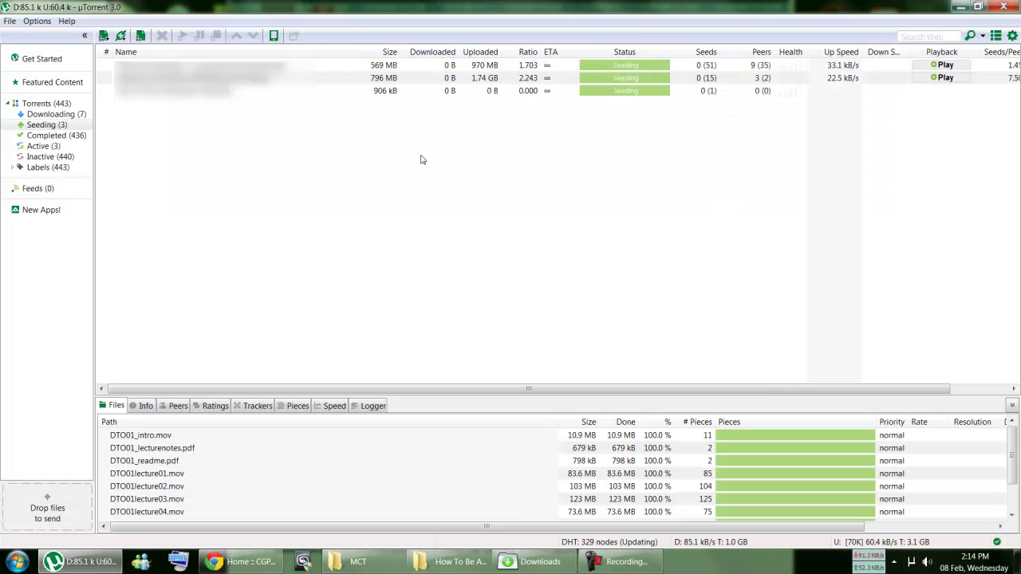
left_click(10, 21)
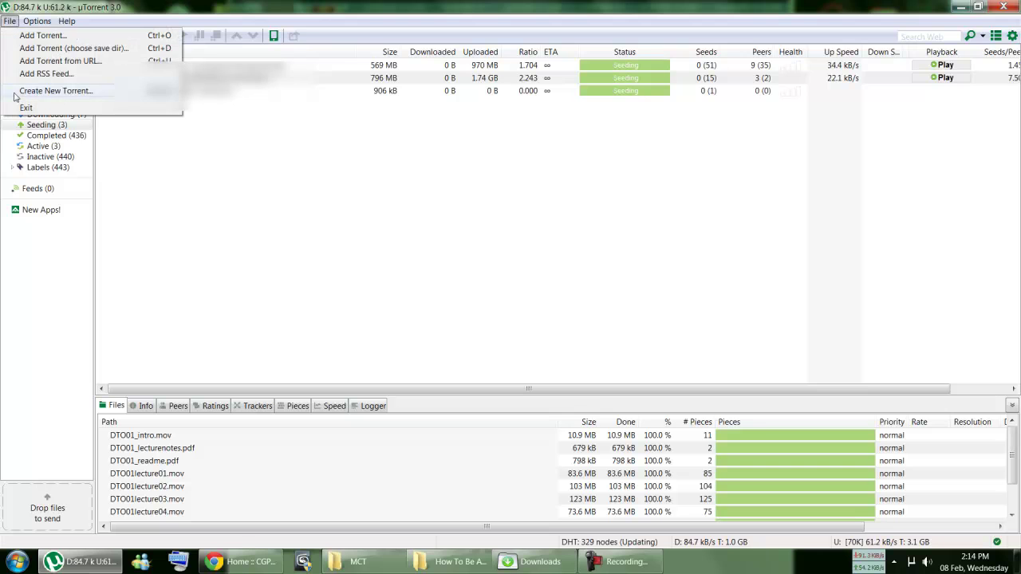
left_click(264, 6)
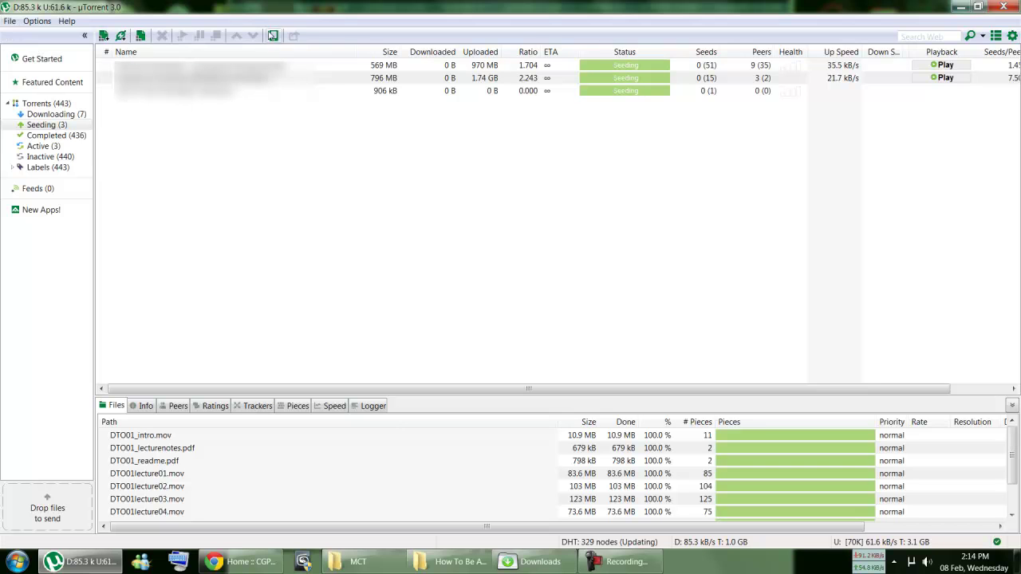
left_click(10, 21)
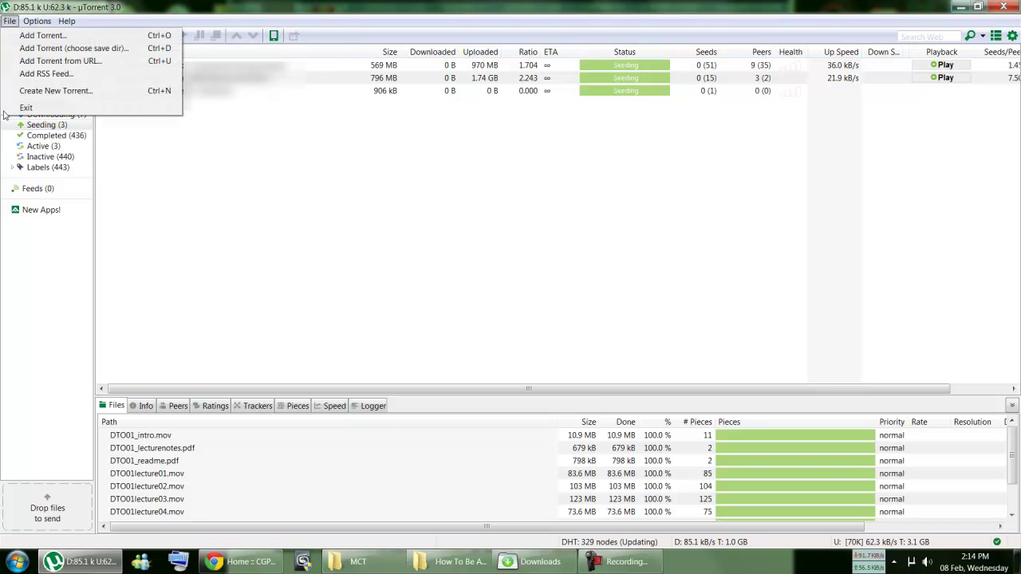
left_click(115, 95)
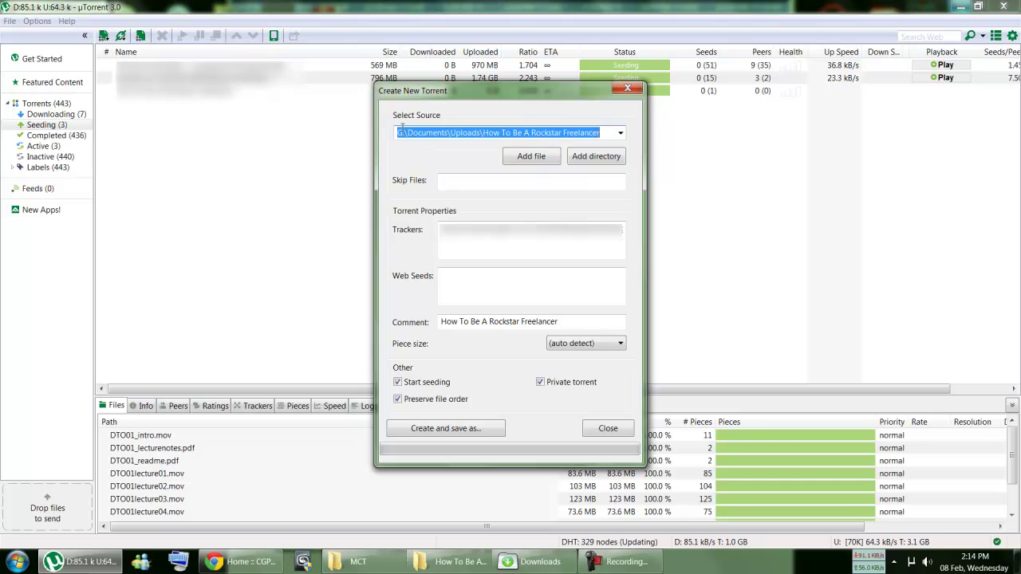
- Try to add Exercise Files.rar from the Lynda.com 3ds Max 2009 Beyond the Basics folder as a single-file torrent source
left_click(536, 159)
double_click(351, 149)
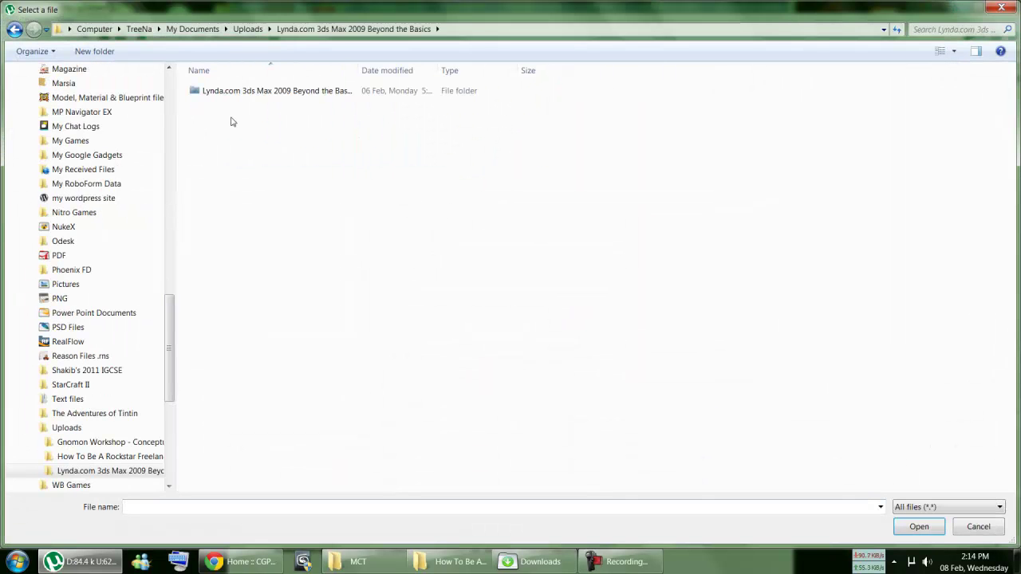
double_click(219, 95)
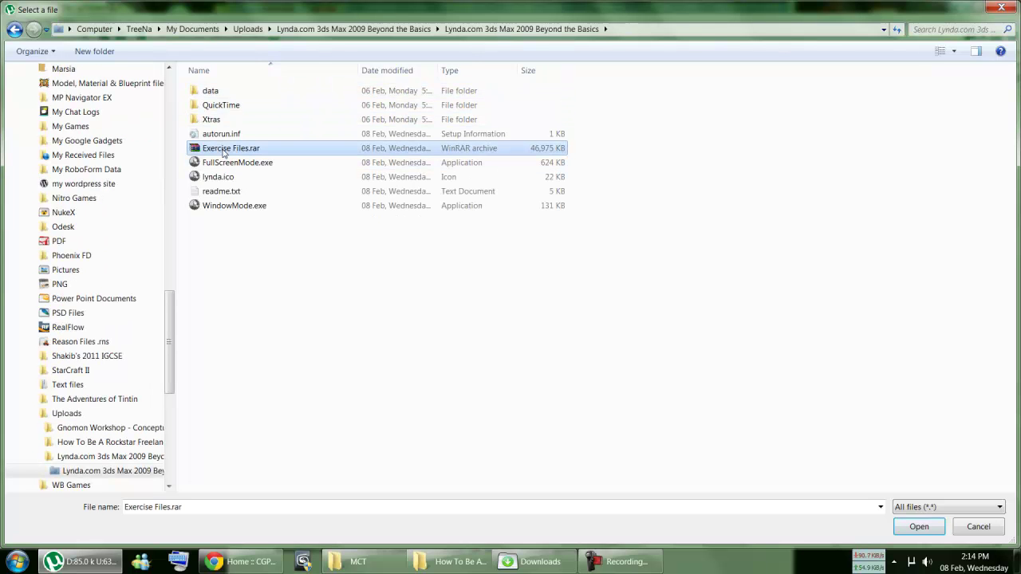
left_click(225, 152)
left_click(931, 527)
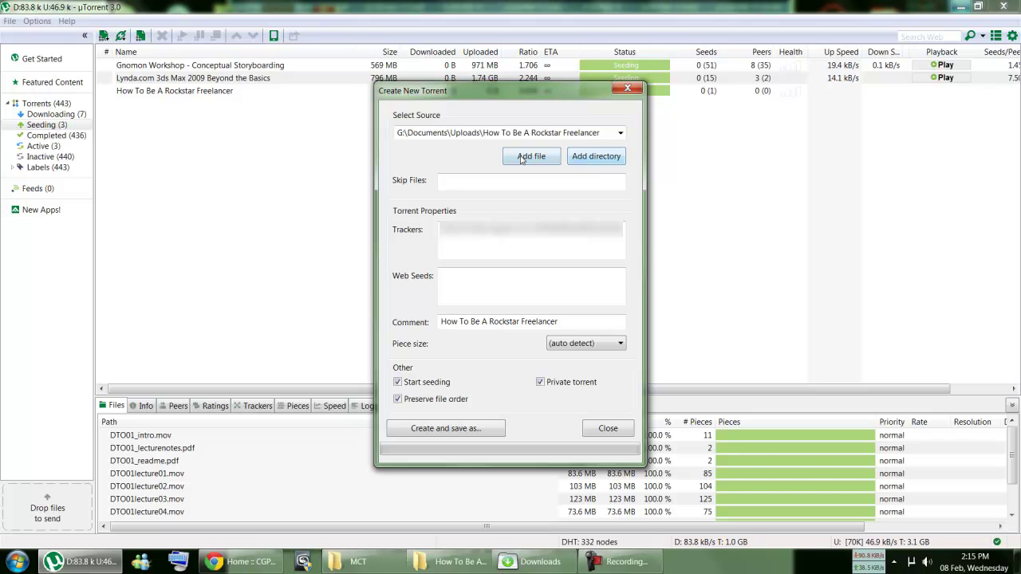
- Set the torrent's source directory to the How To Be A Rockstar Freelancer folder inside My Documents\Uploads
left_click(602, 160)
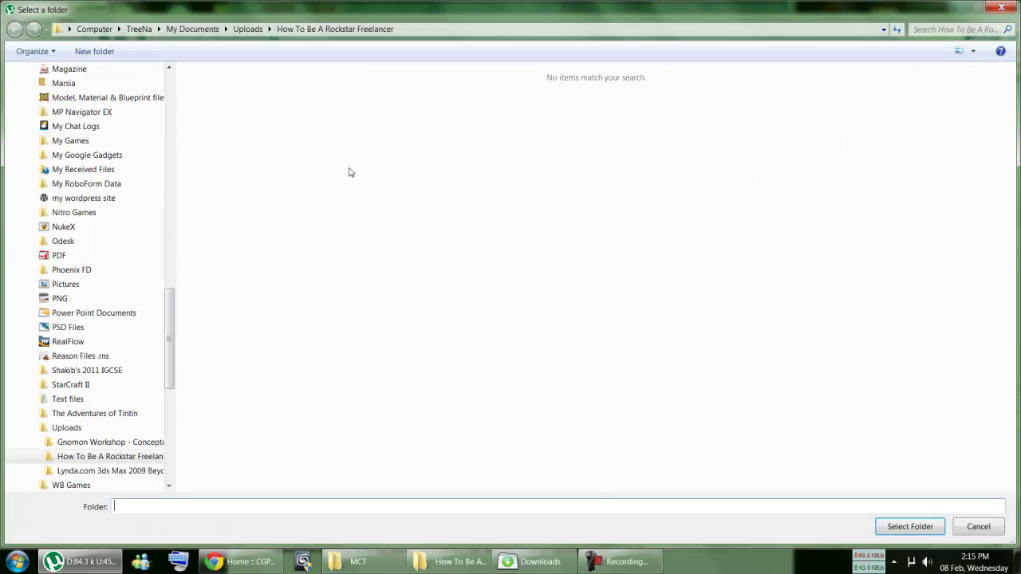
left_click(248, 28)
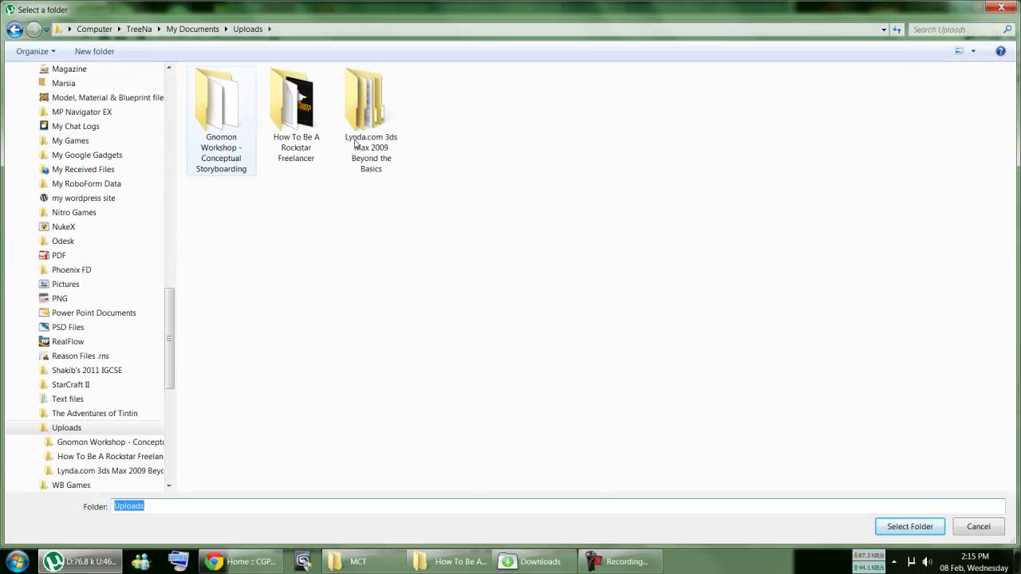
left_click(194, 30)
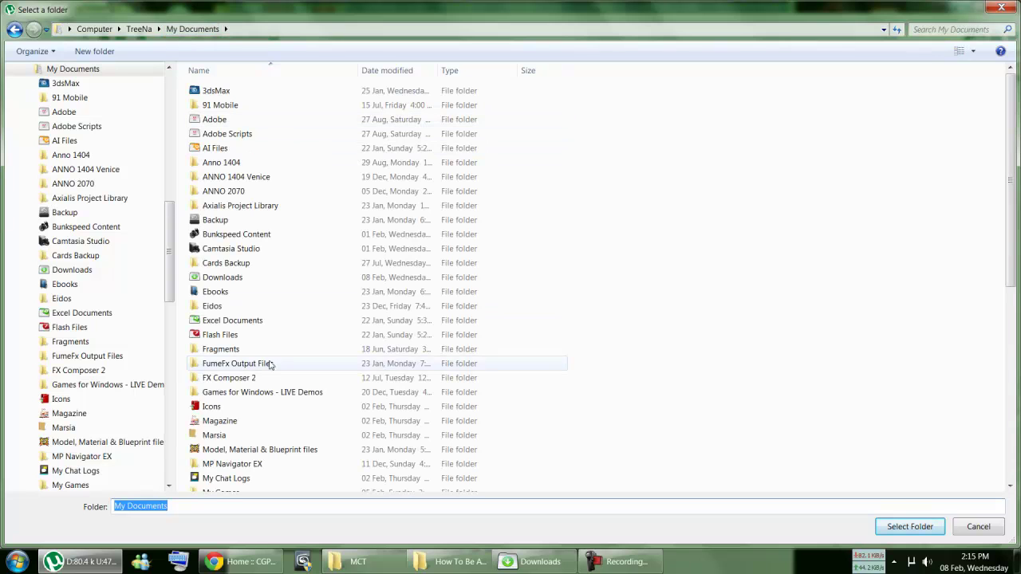
left_click(595, 381)
scroll(595, 381, "down", 8)
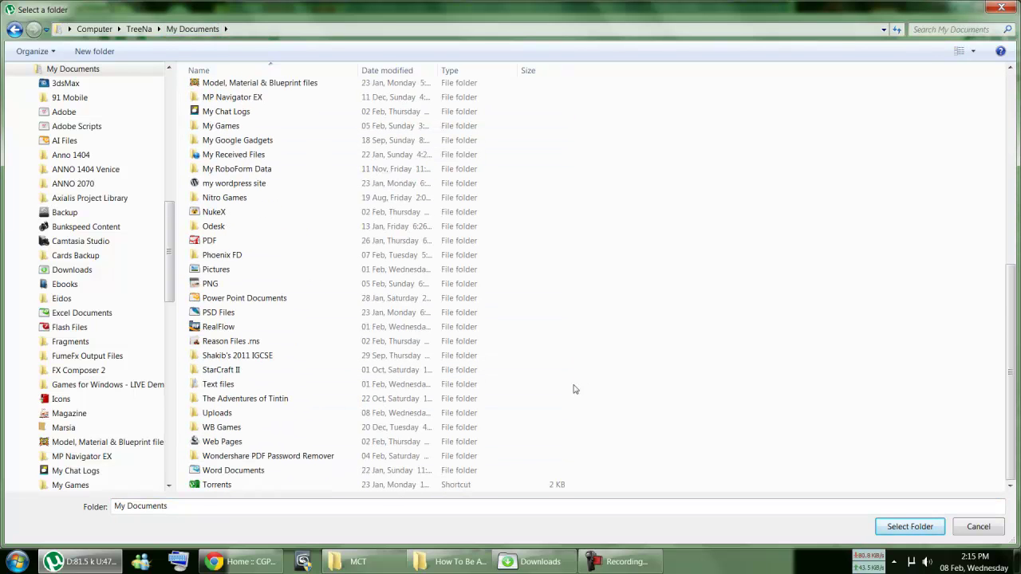
double_click(222, 413)
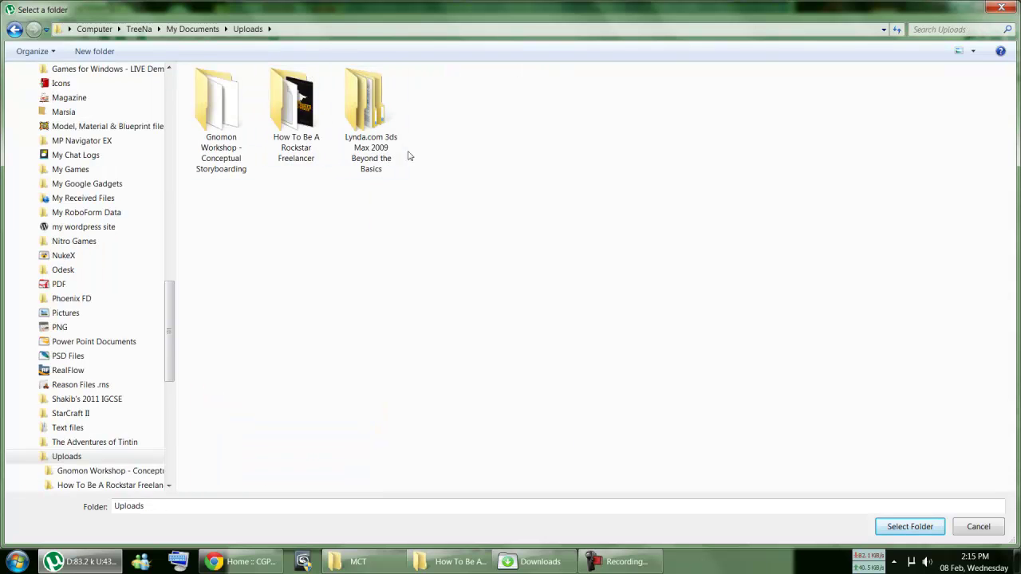
double_click(303, 156)
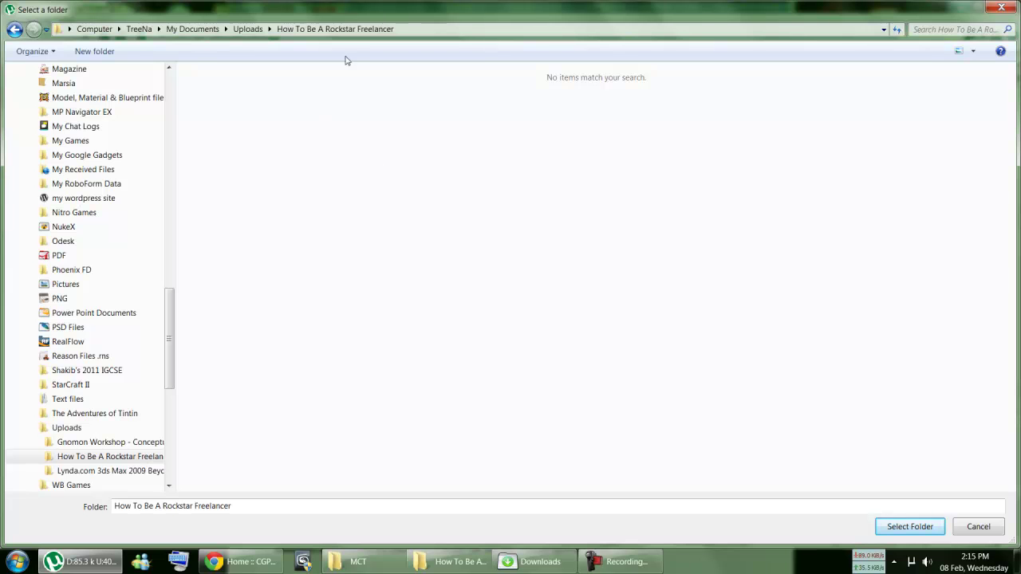
left_click(909, 527)
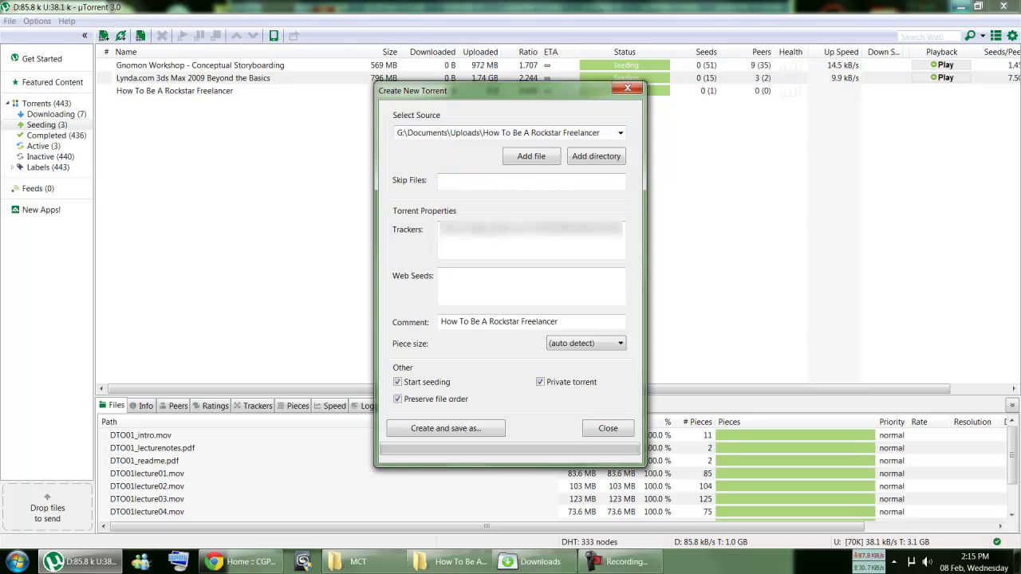
- Switch to Chrome, review the guide's announce URL section, and view the CGPeers upload page that shows the personal announce URL
left_click(240, 562)
scroll(381, 311, "up", 20)
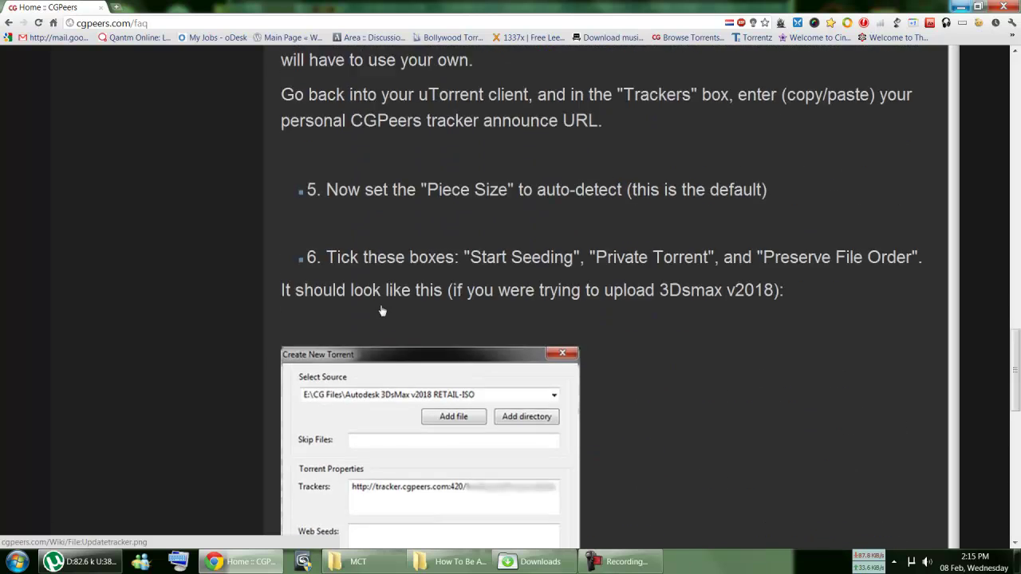
scroll(381, 311, "down", 1)
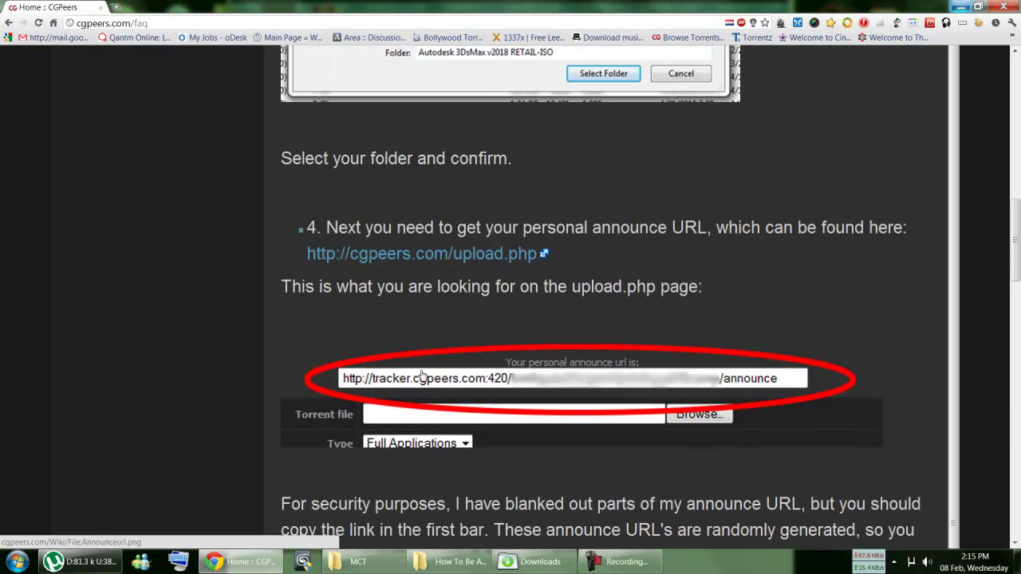
scroll(421, 357, "up", 15)
left_click(880, 67)
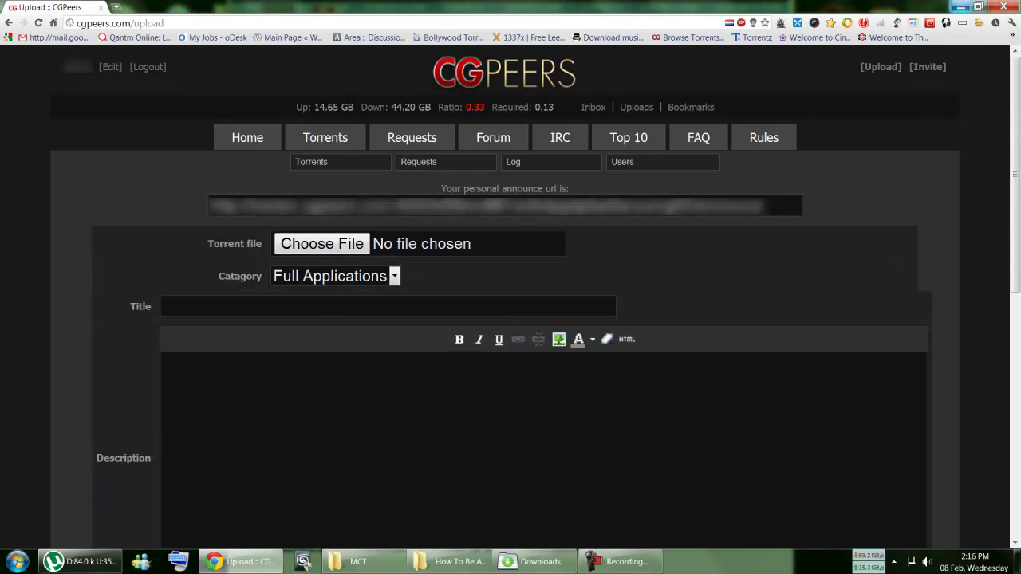
left_click(8, 23)
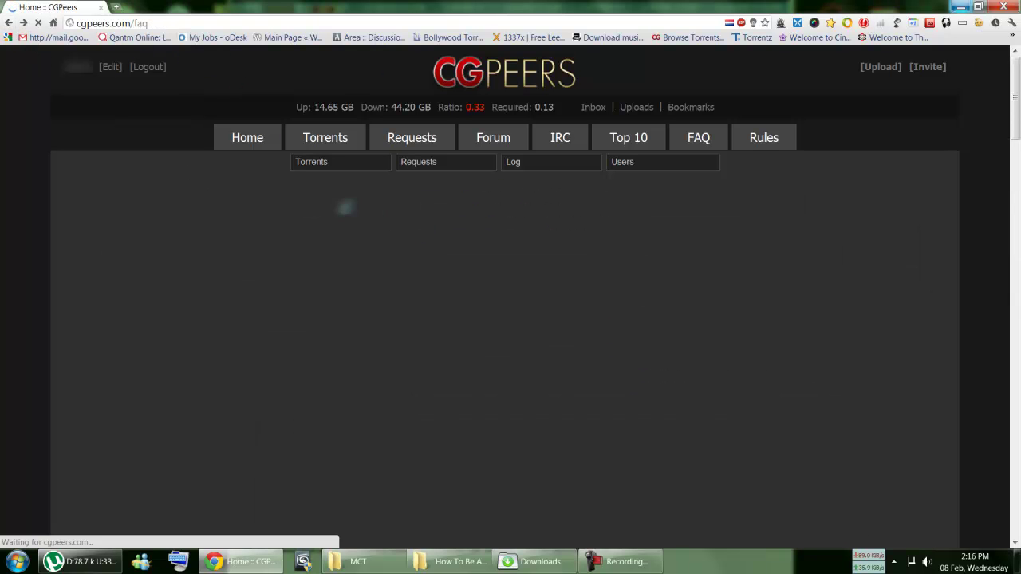
scroll(656, 369, "down", 6)
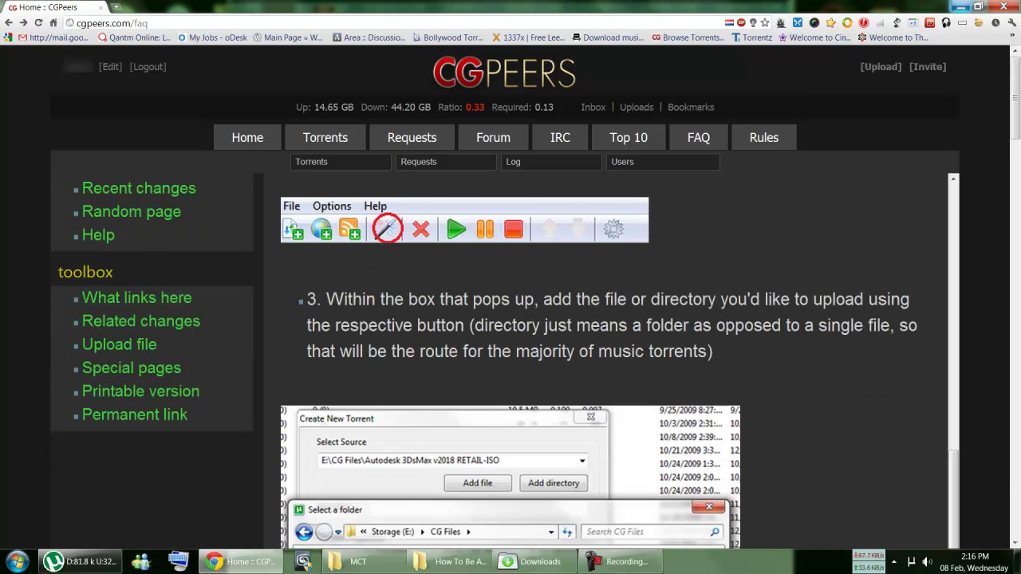
left_click(618, 561)
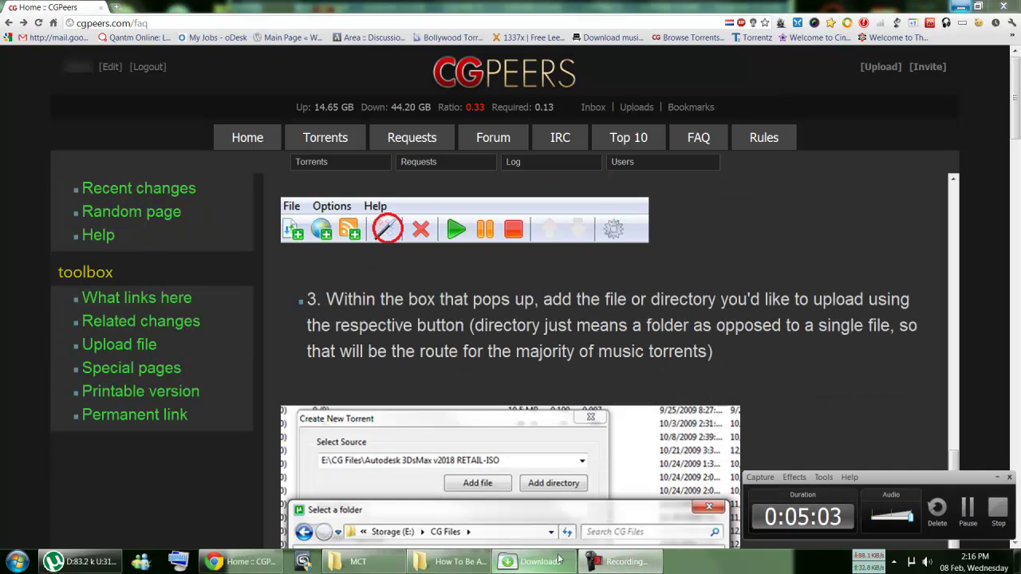
left_click(997, 479)
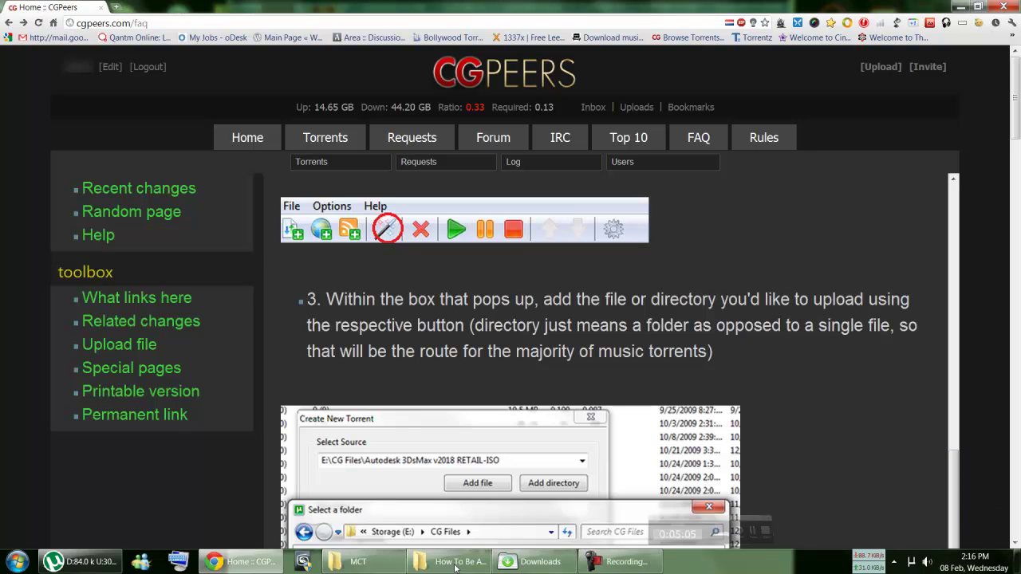
- Switch to µTorrent and check the new torrent's Trackers entry and its Start seeding, Private torrent and Preserve file order options
left_click(67, 562)
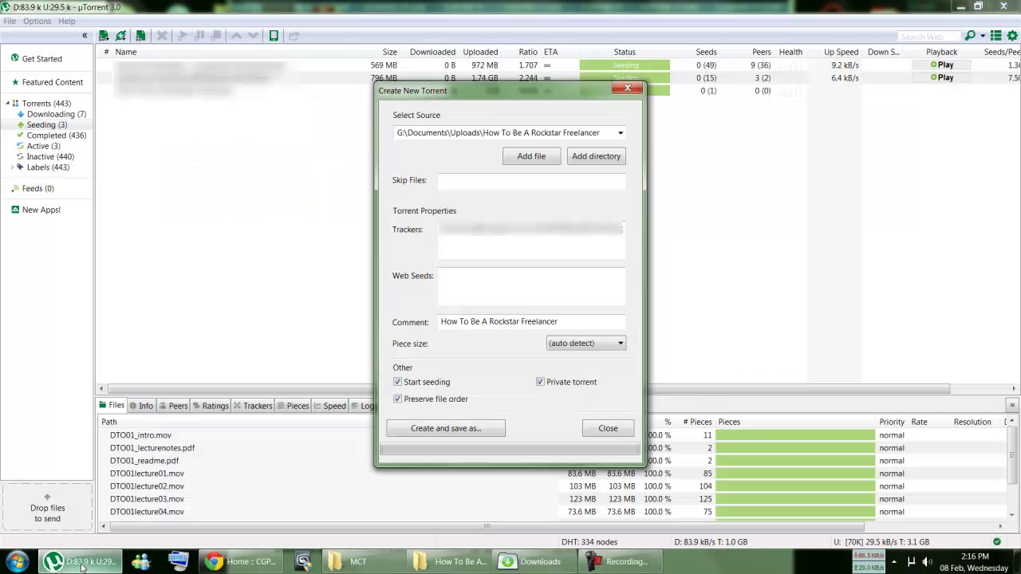
left_click_drag(440, 229, 637, 233)
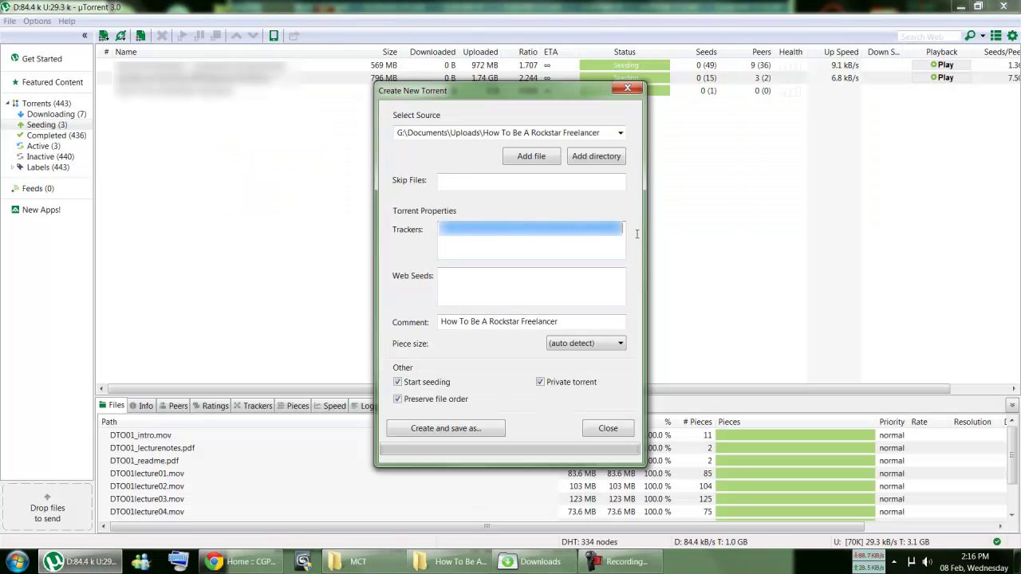
left_click(578, 236)
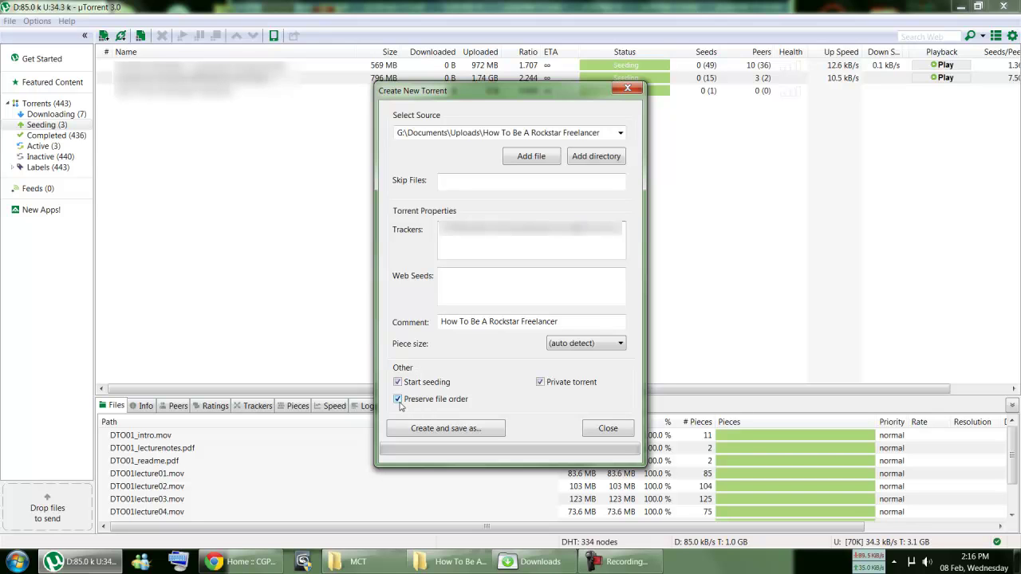
left_click(551, 389)
left_click(542, 389)
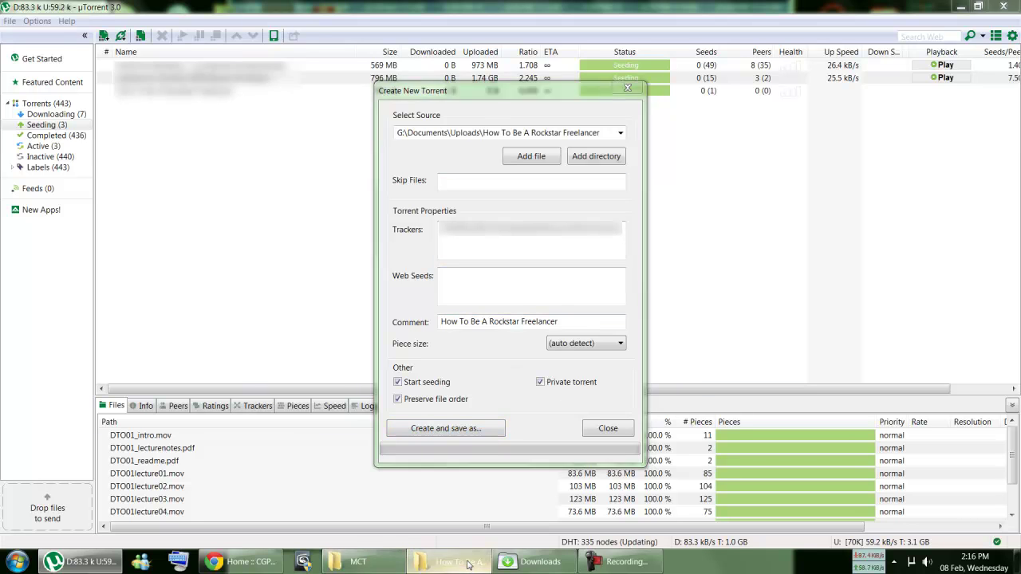
- Switch to the Explorer window, go up to the Uploads folder, and look over the source folders and their matching torrent files
left_click(414, 562)
key("BackSpace")
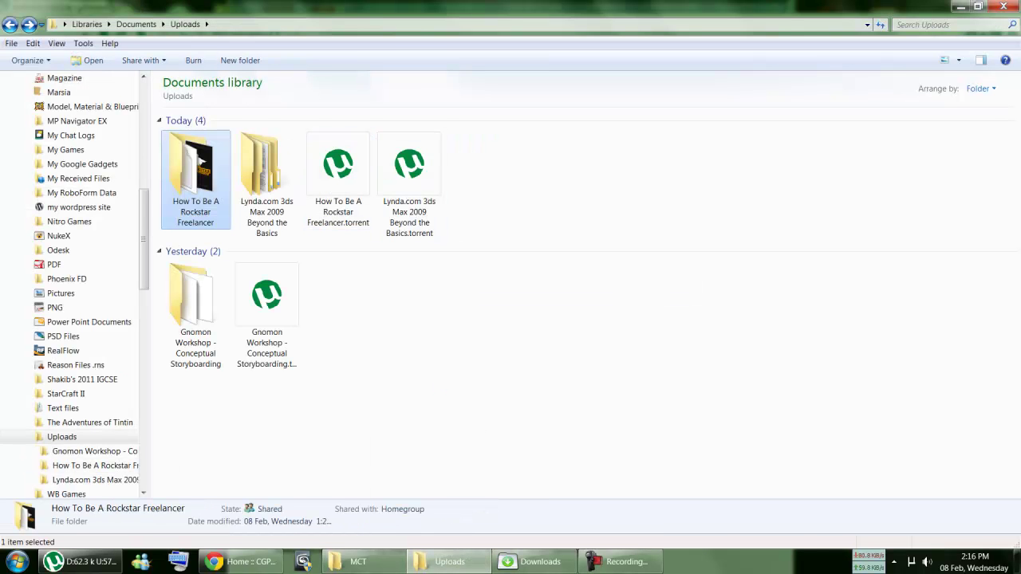
left_click(449, 562)
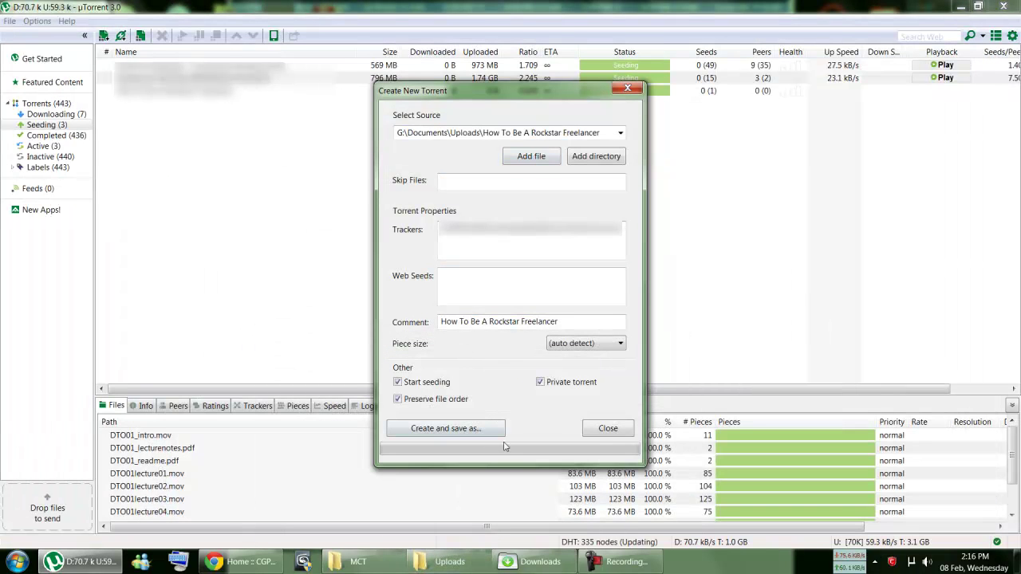
left_click(449, 561)
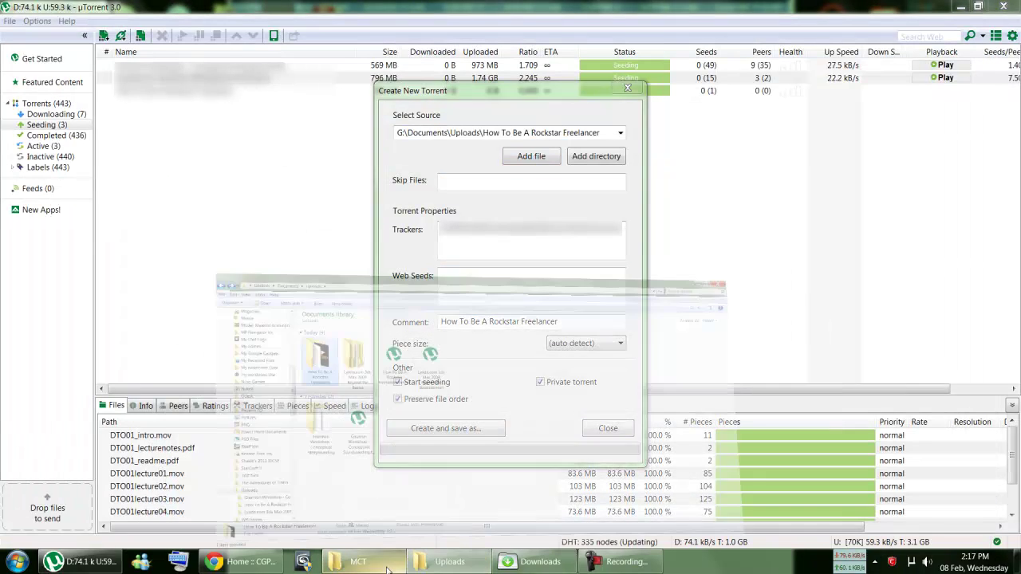
left_click(279, 327)
left_click(385, 381)
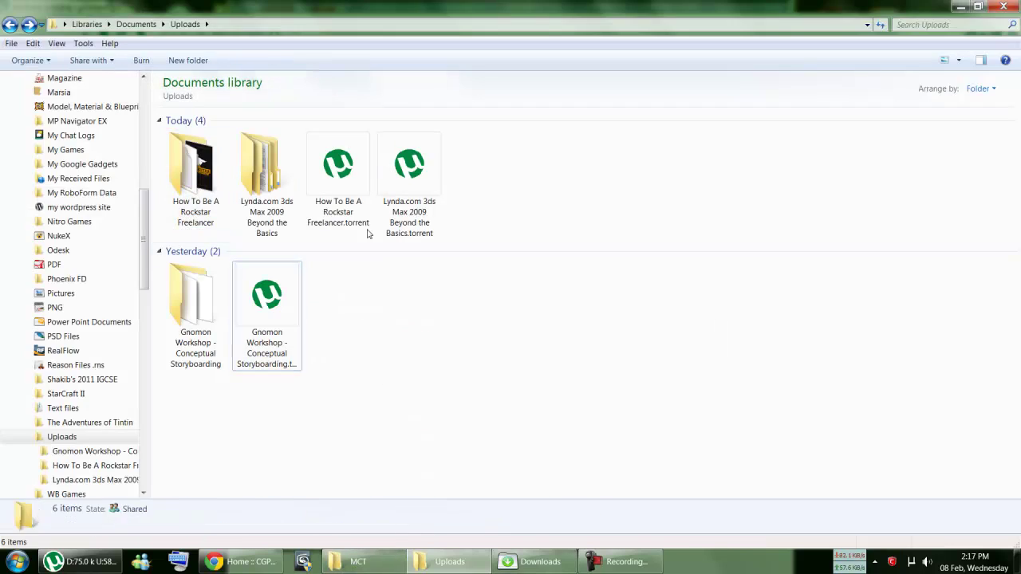
left_click(361, 228)
left_click(398, 330)
- Open the CGPeers upload page in Chrome and examine the torrent file, title, description and image URL fields and the checklist
left_click(536, 563)
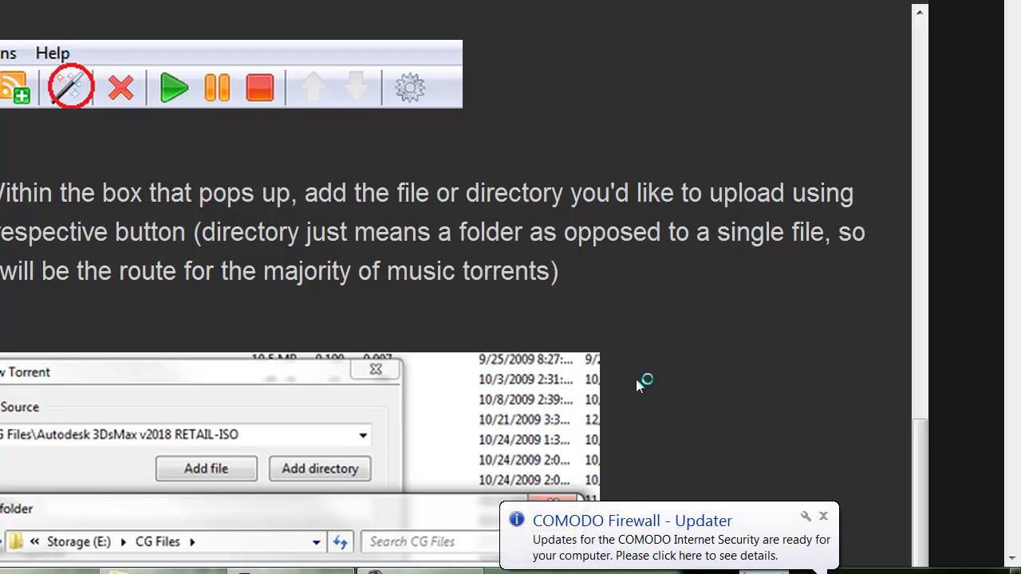
key("alt+Tab")
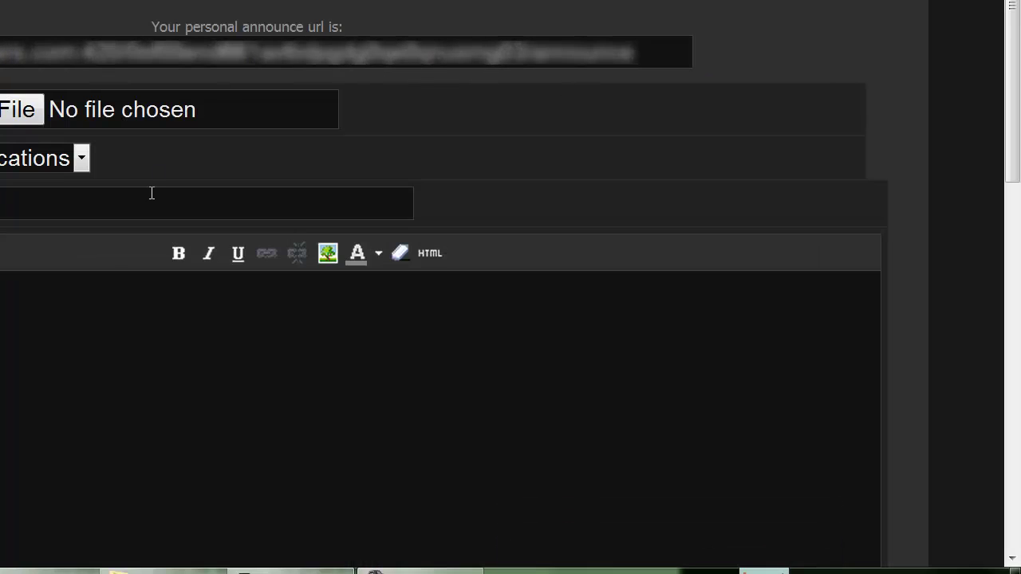
left_click(20, 120)
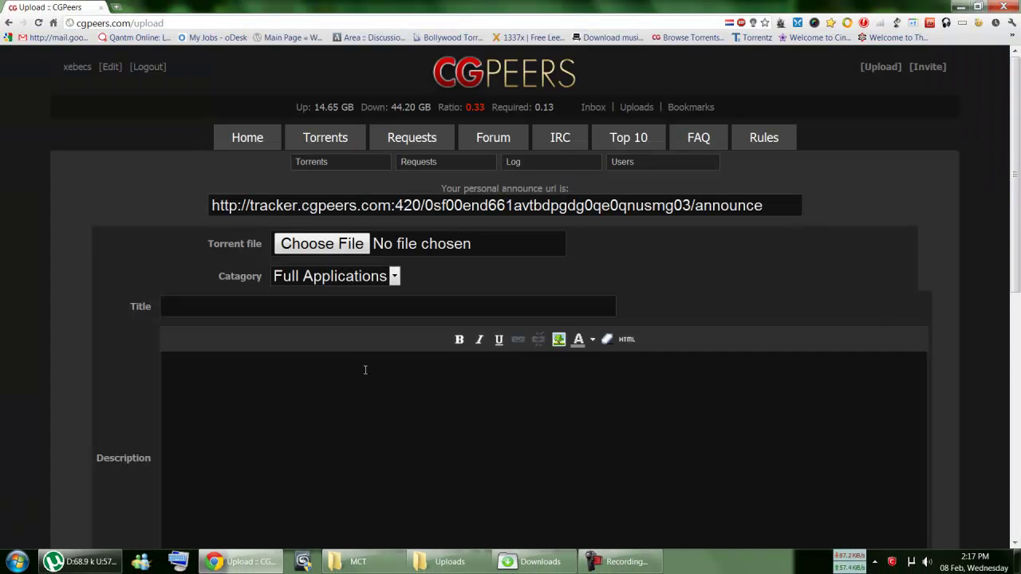
scroll(306, 187, "down", 3)
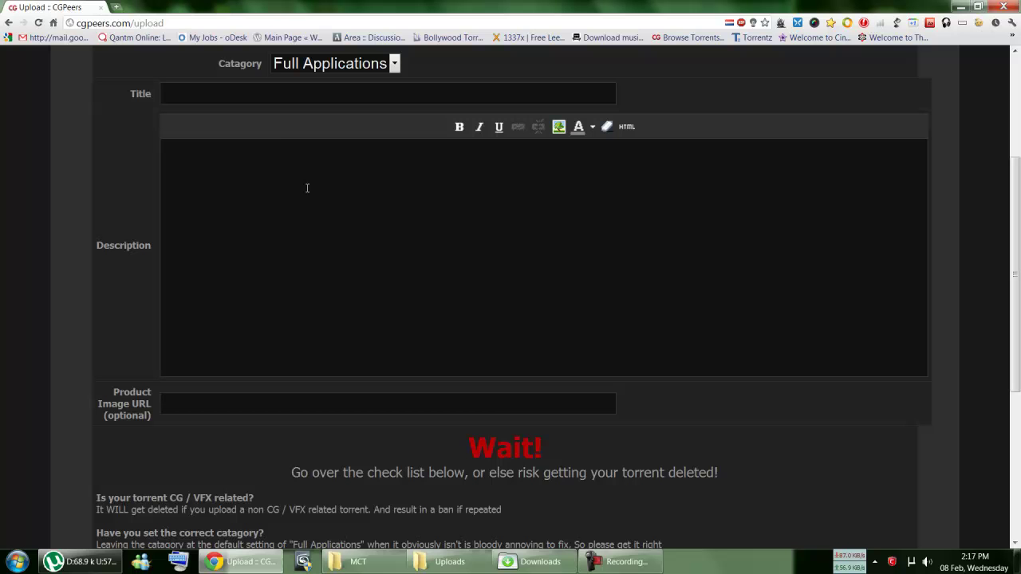
left_click(250, 399)
scroll(439, 417, "down", 4)
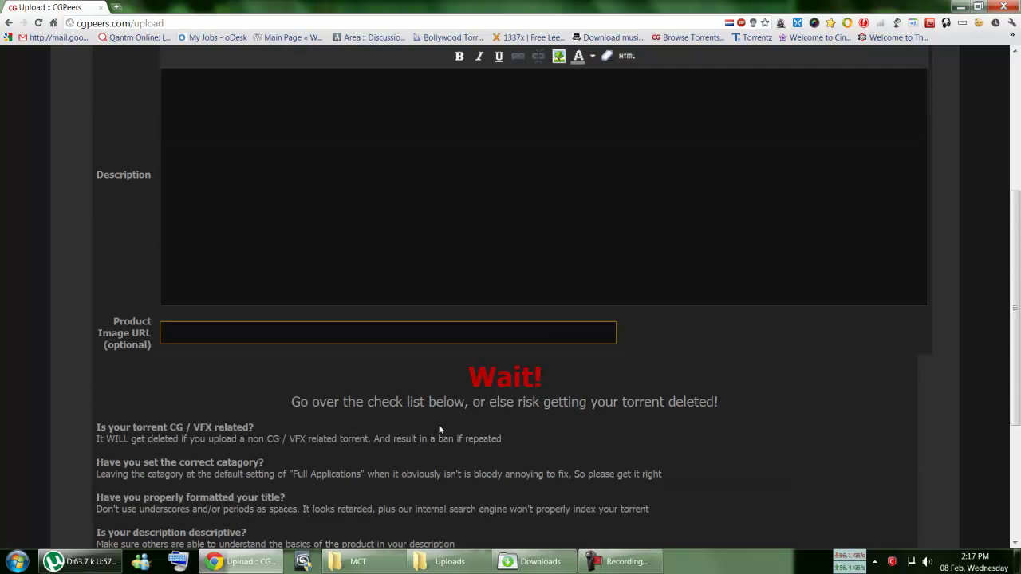
scroll(357, 333, "up", 7)
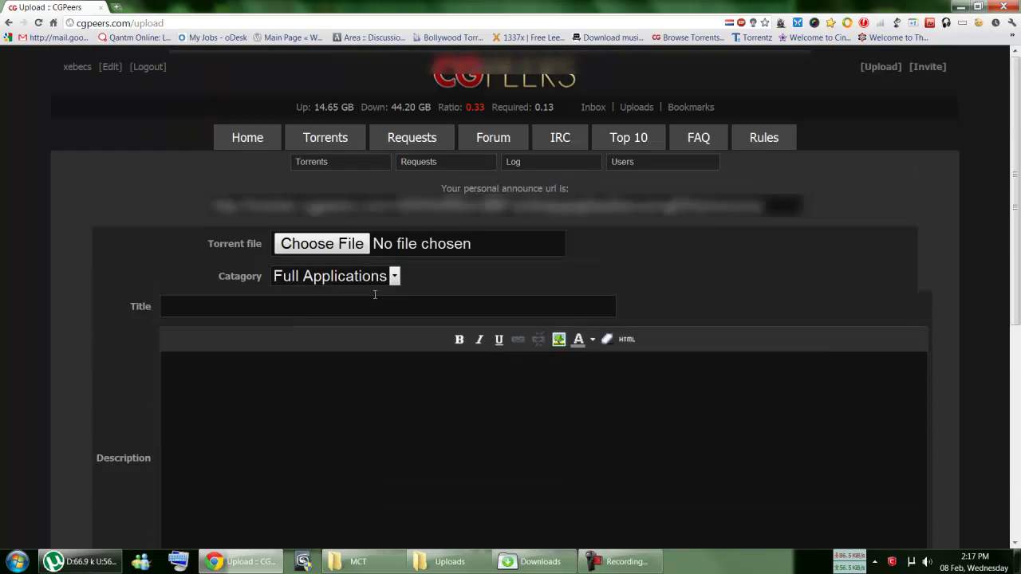
scroll(370, 354, "down", 5)
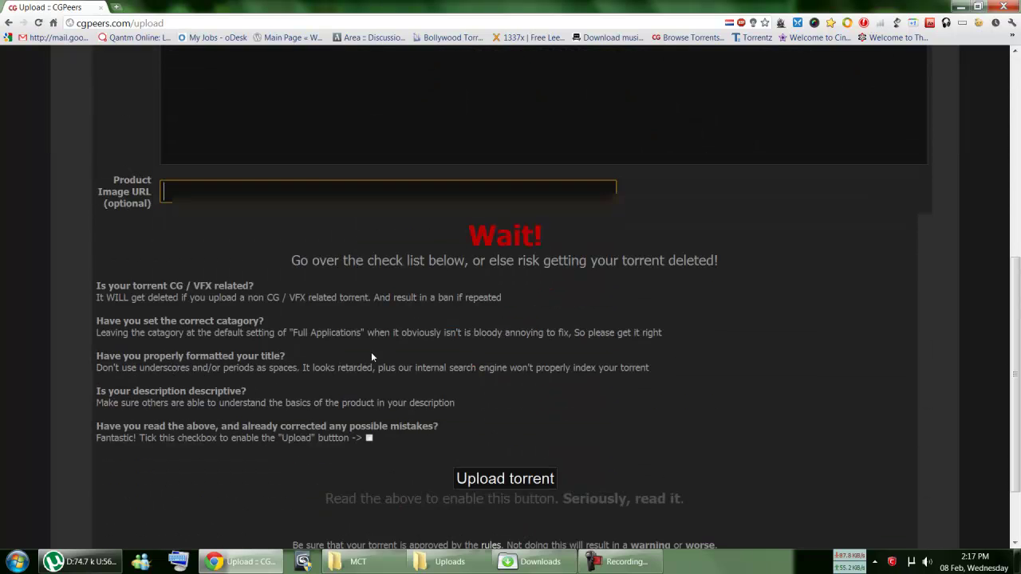
scroll(377, 303, "up", 6)
- Look through the category choices on the upload form and review the final checklist and confirmation checkbox
left_click(391, 276)
left_click(467, 419)
scroll(462, 427, "down", 5)
scroll(454, 434, "down", 1)
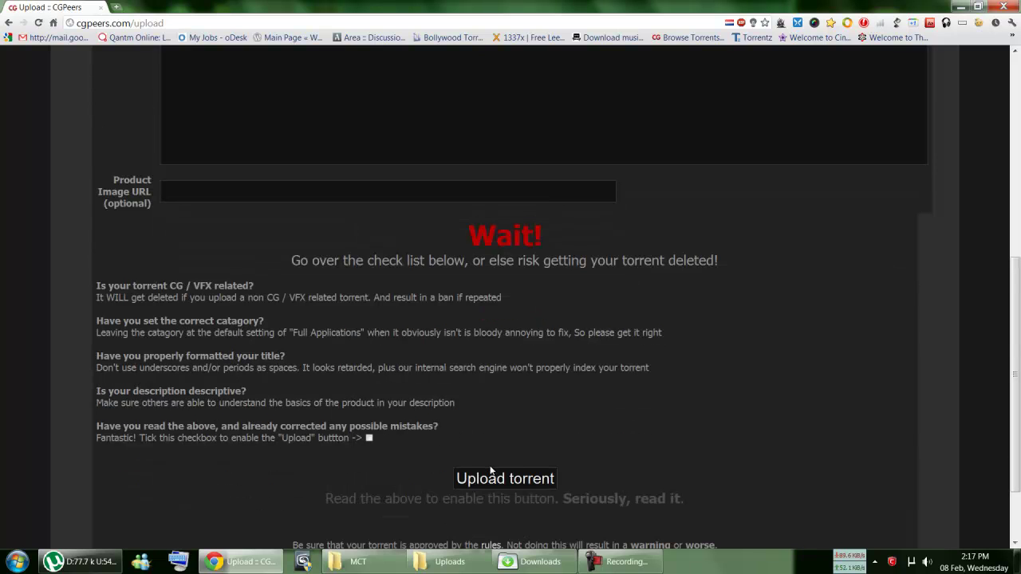
- Switch to µTorrent and close the Create New Torrent dialog without creating the torrent
left_click(80, 562)
mouse_move(522, 100)
left_mouse_down()
mouse_move(438, 144)
mouse_move(436, 166)
mouse_move(516, 93)
left_mouse_up()
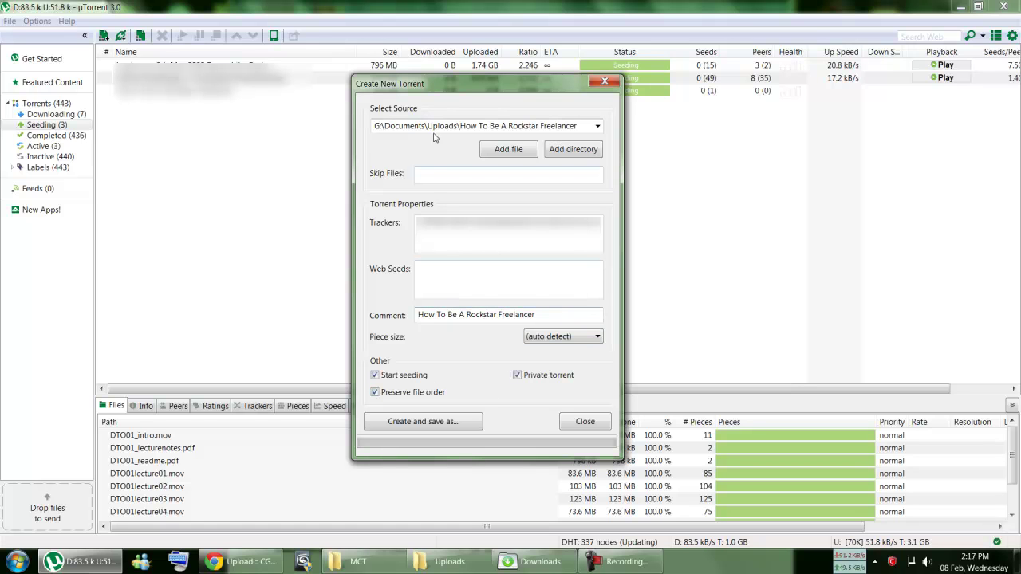
left_click_drag(470, 84, 533, 149)
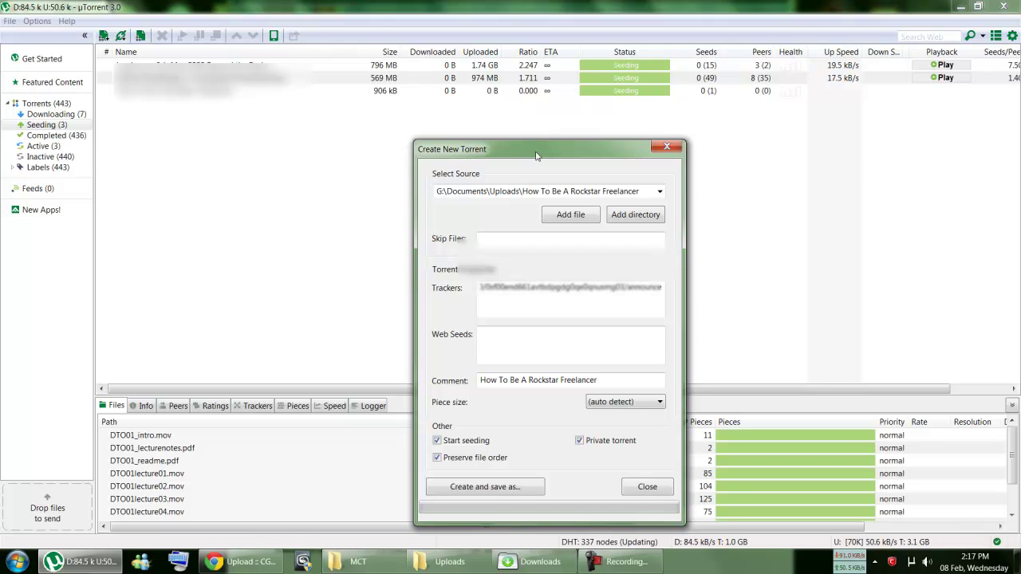
left_click_drag(536, 156, 548, 139)
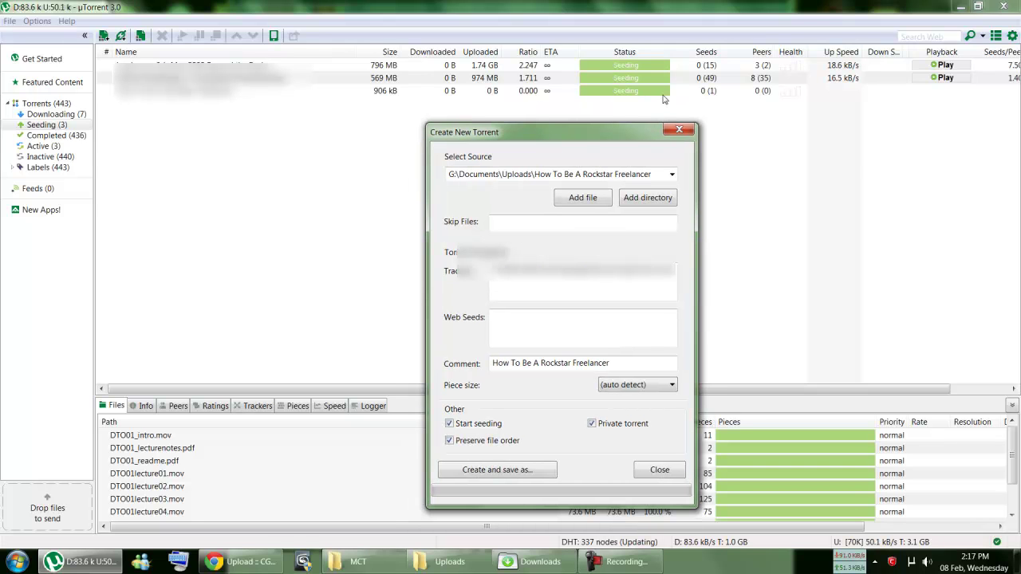
left_click_drag(582, 126, 558, 120)
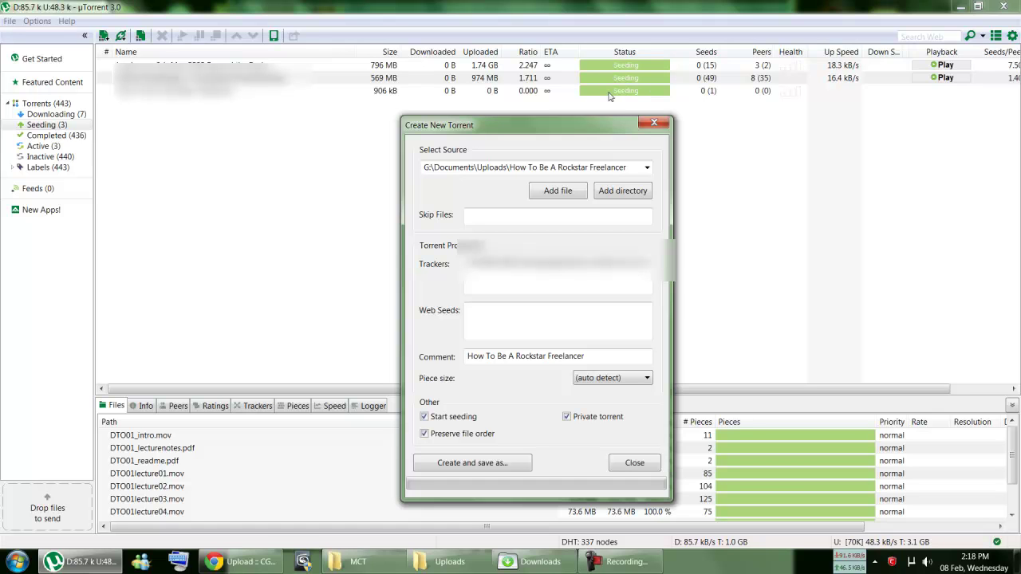
left_click(654, 122)
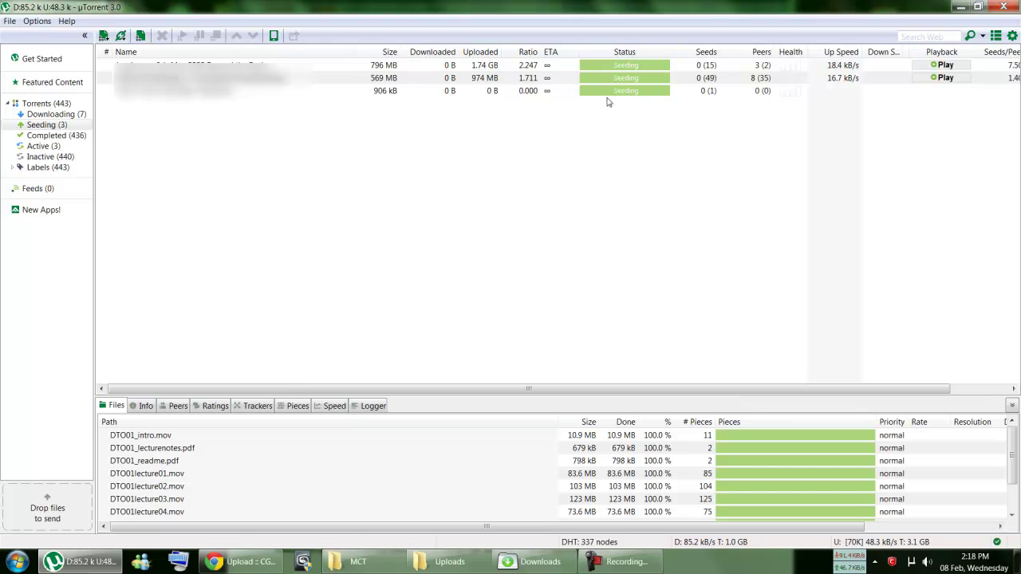
- Examine the tracker status and update time in µTorrent, and inspect the 906 kB seeding torrent
left_click(256, 406)
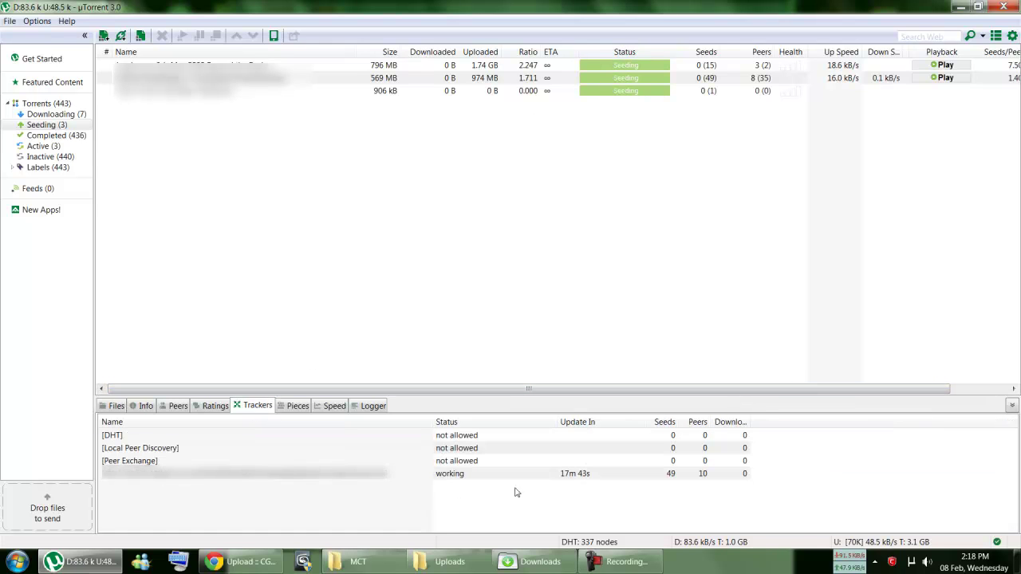
left_click(578, 479)
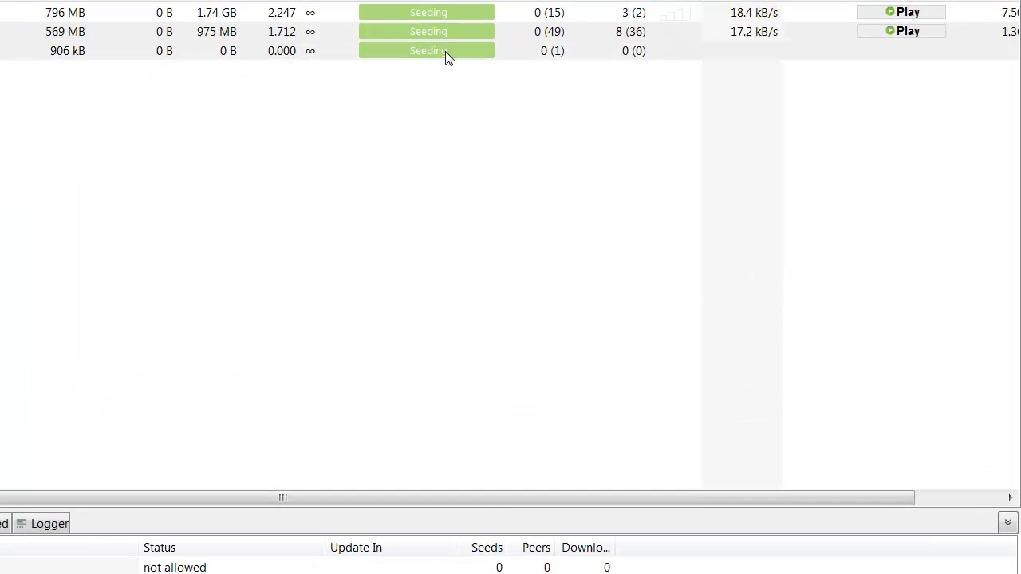
left_click(445, 51)
left_click(449, 112)
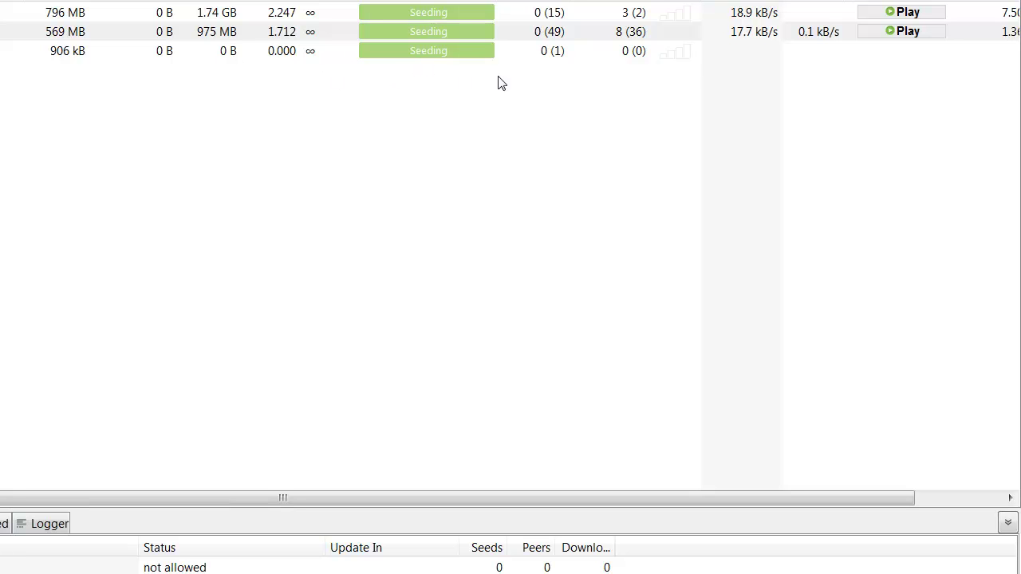
left_click(484, 58)
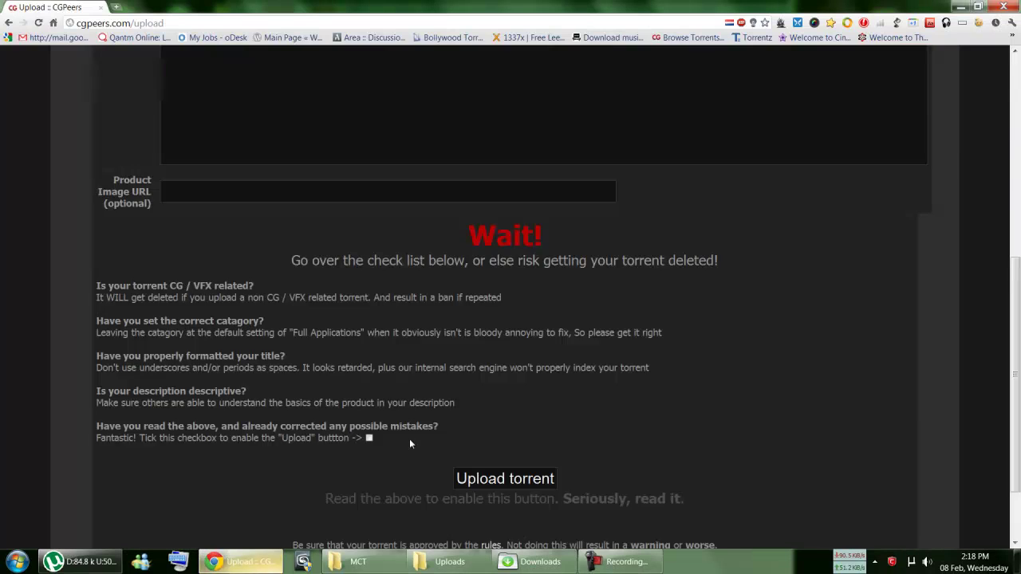
- View the CGPeers torrent listing in Chrome and go to The Pirate Bay home page
scroll(410, 438, "up", 5)
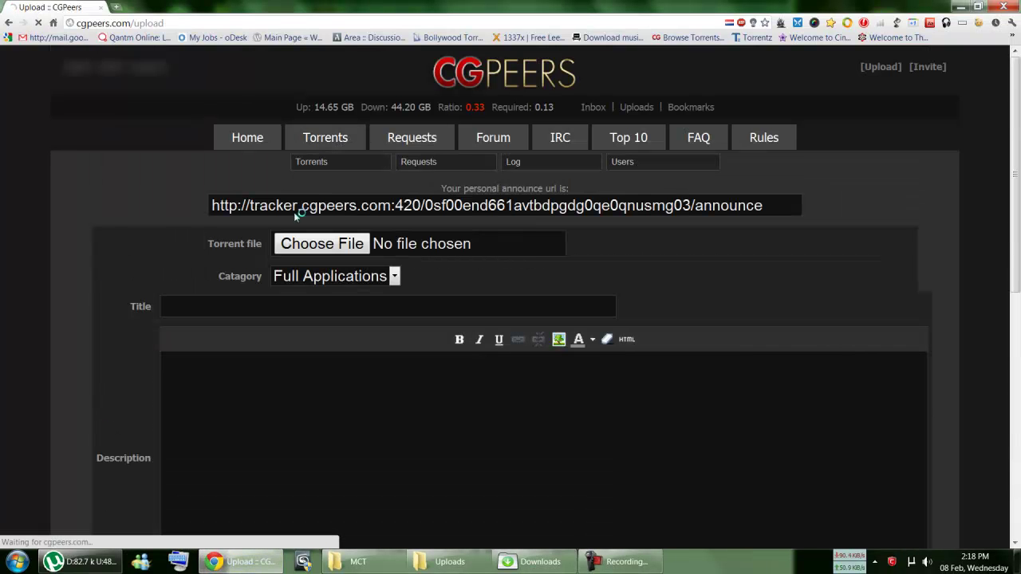
left_click(355, 162)
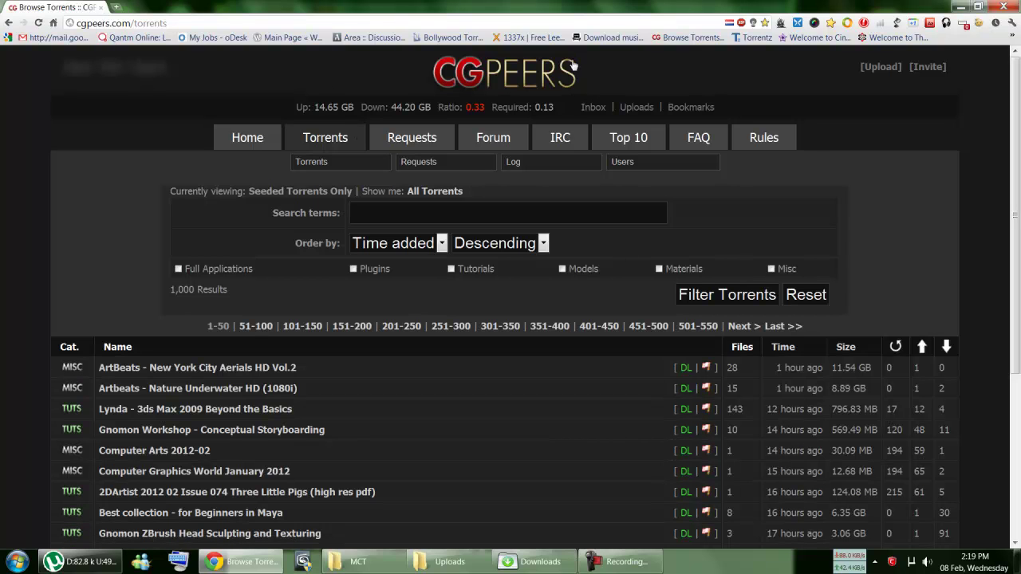
left_click(606, 37)
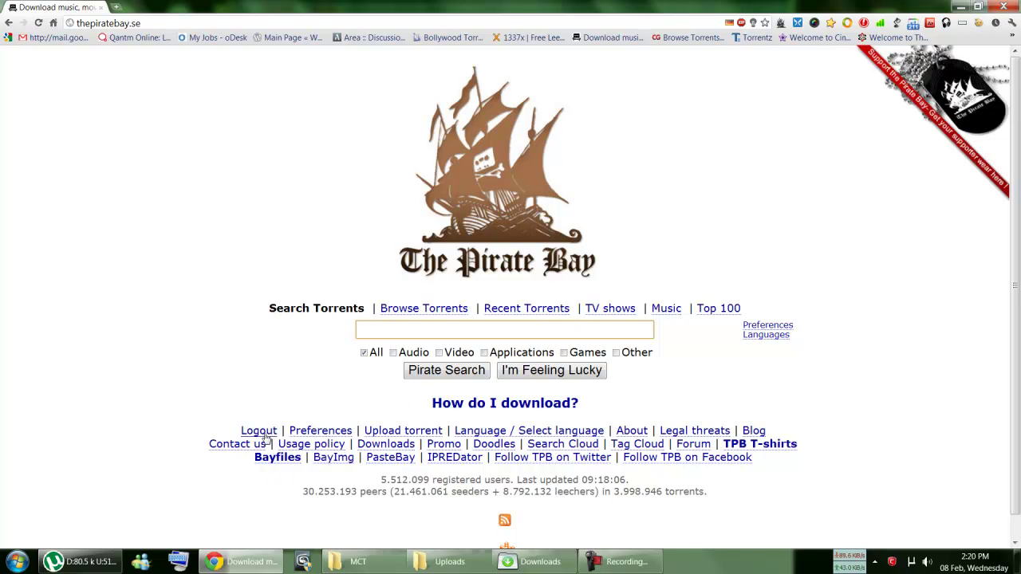
- Open The Pirate Bay's torrent upload page and look over the fields of its index form
left_click(387, 434)
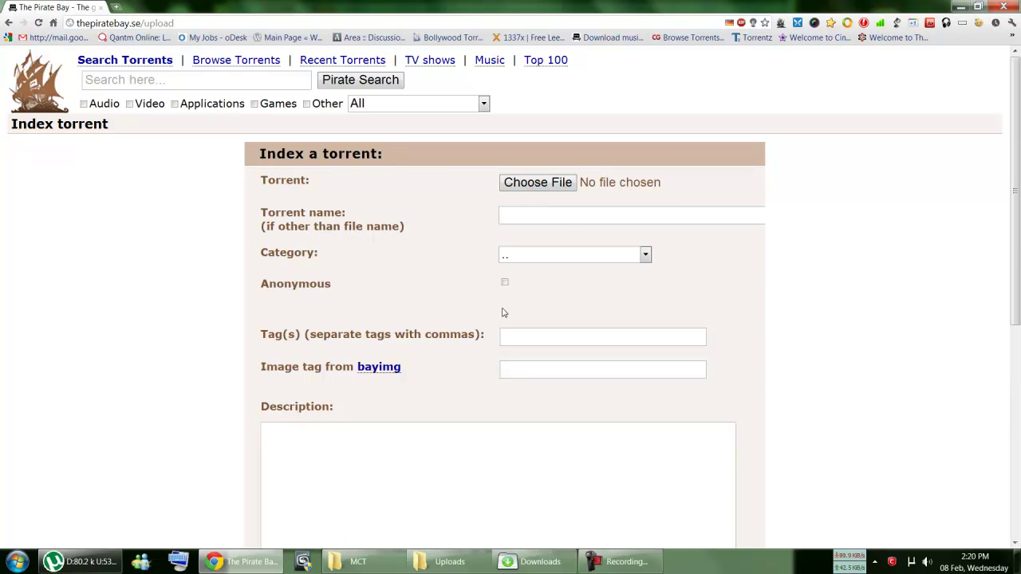
scroll(497, 263, "down", 5)
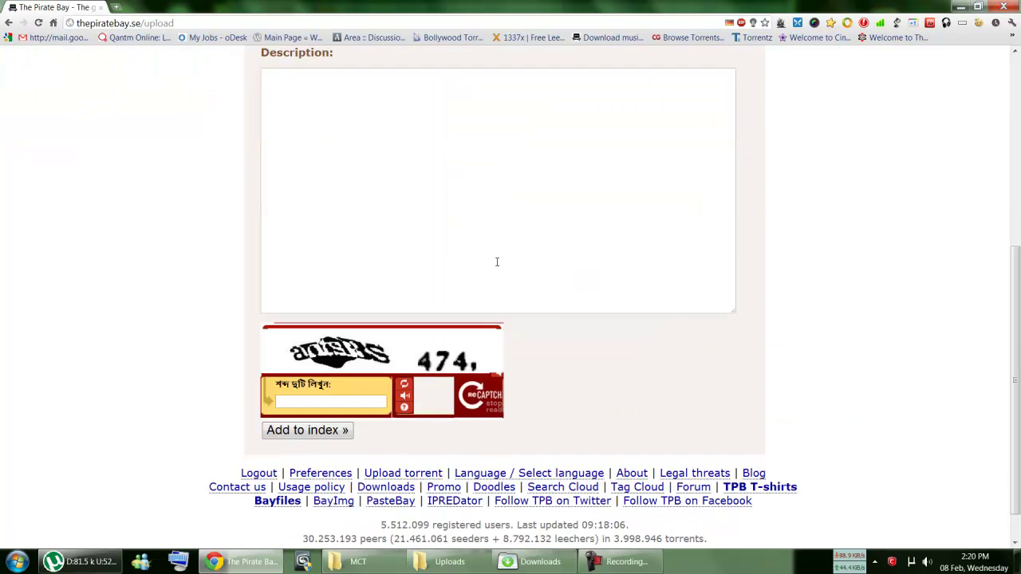
scroll(496, 249, "up", 4)
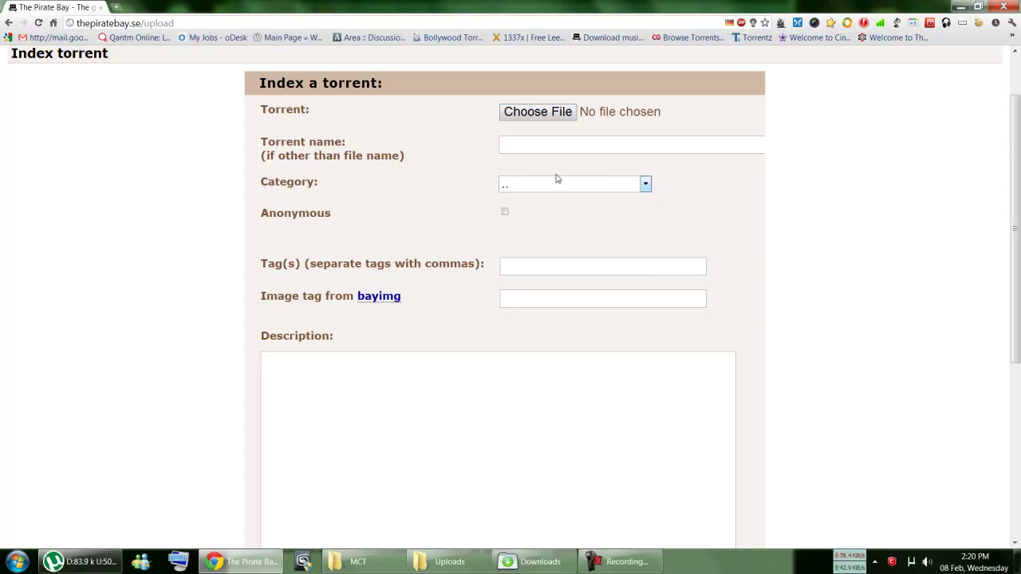
scroll(558, 187, "up", 1)
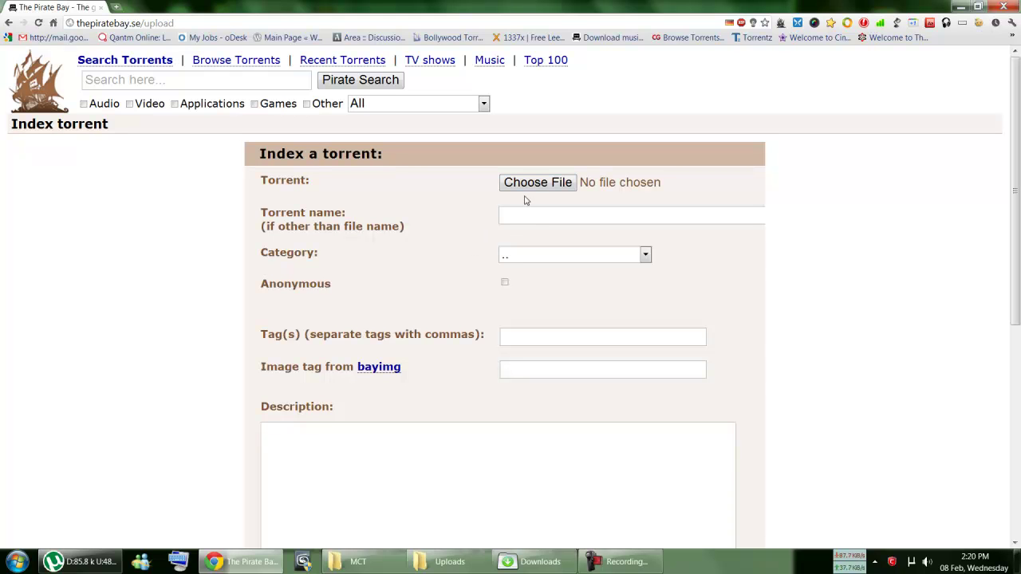
scroll(414, 344, "down", 3)
scroll(417, 360, "up", 3)
- View the torrent file chooser without picking a file, and inspect the torrent name and category fields
left_click(527, 185)
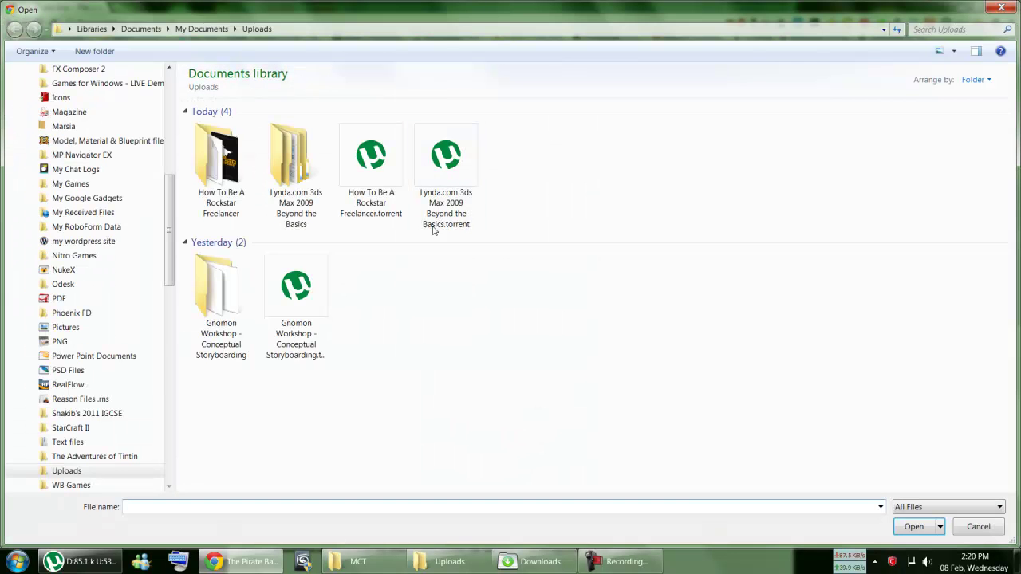
left_click(999, 6)
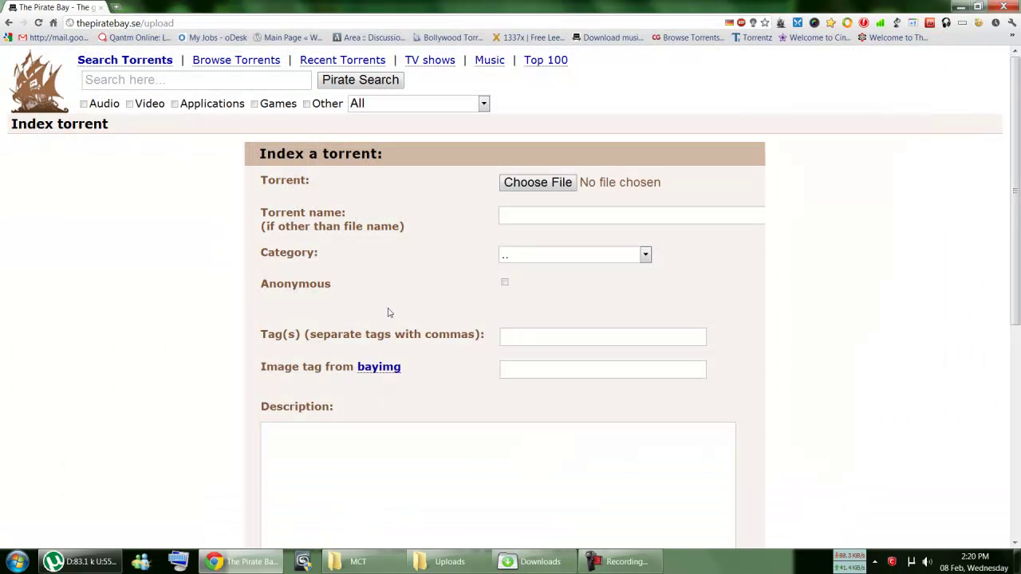
left_click(521, 219)
left_click(542, 256)
left_click(182, 323)
- Examine the description, captcha and submission parts of The Pirate Bay's upload form
scroll(600, 375, "down", 5)
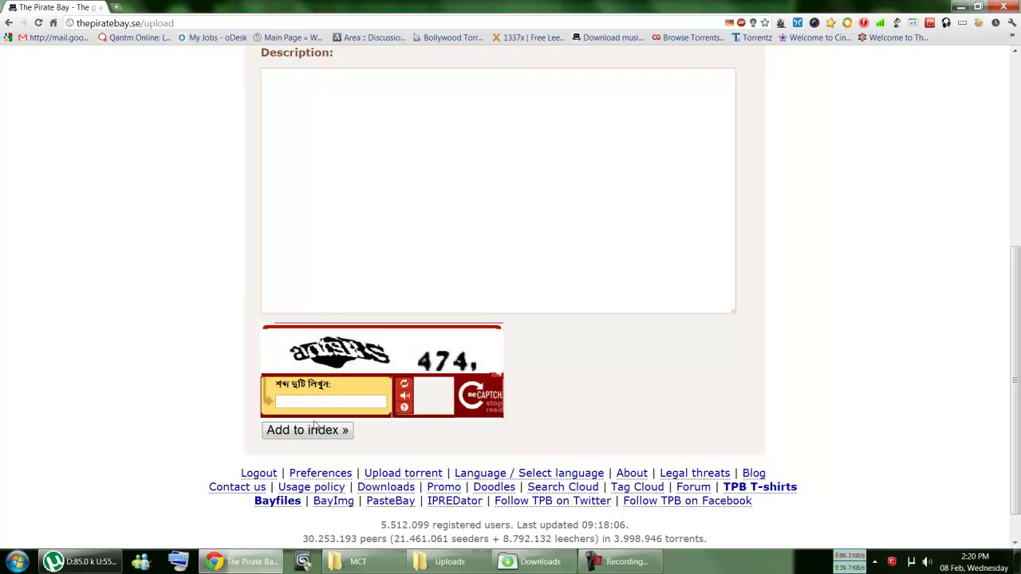
scroll(569, 347, "down", 1)
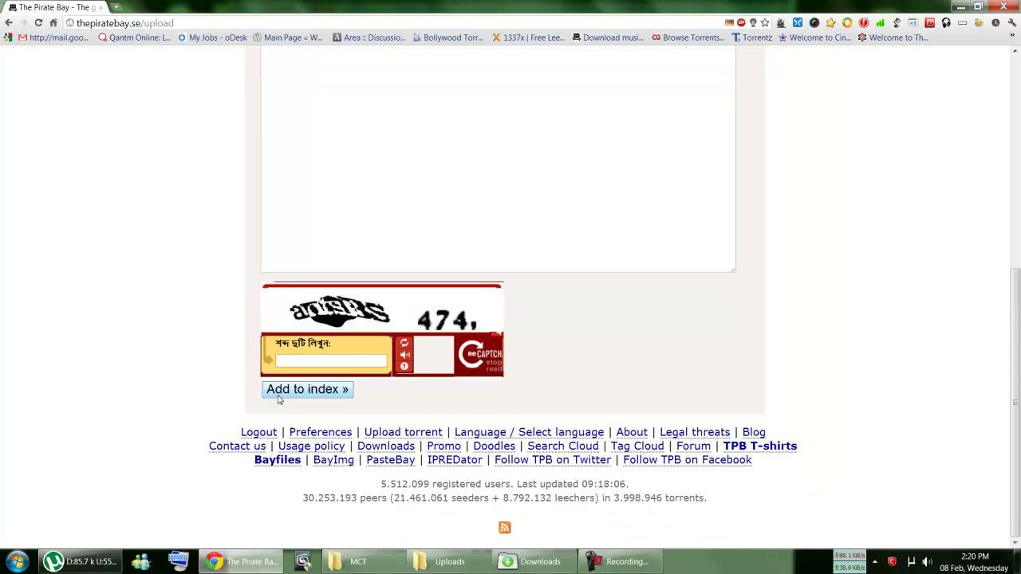
scroll(86, 300, "up", 7)
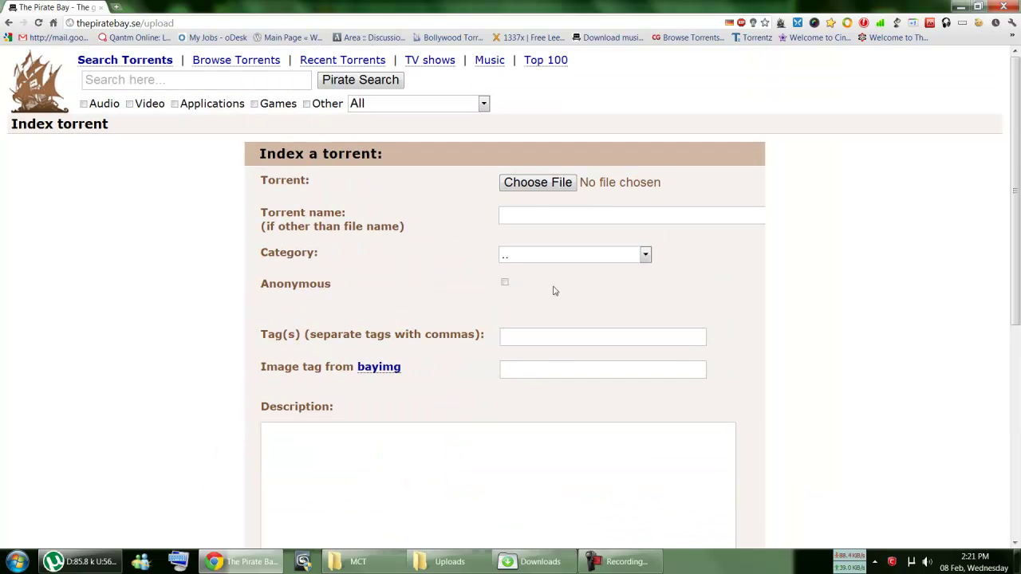
scroll(203, 271, "down", 7)
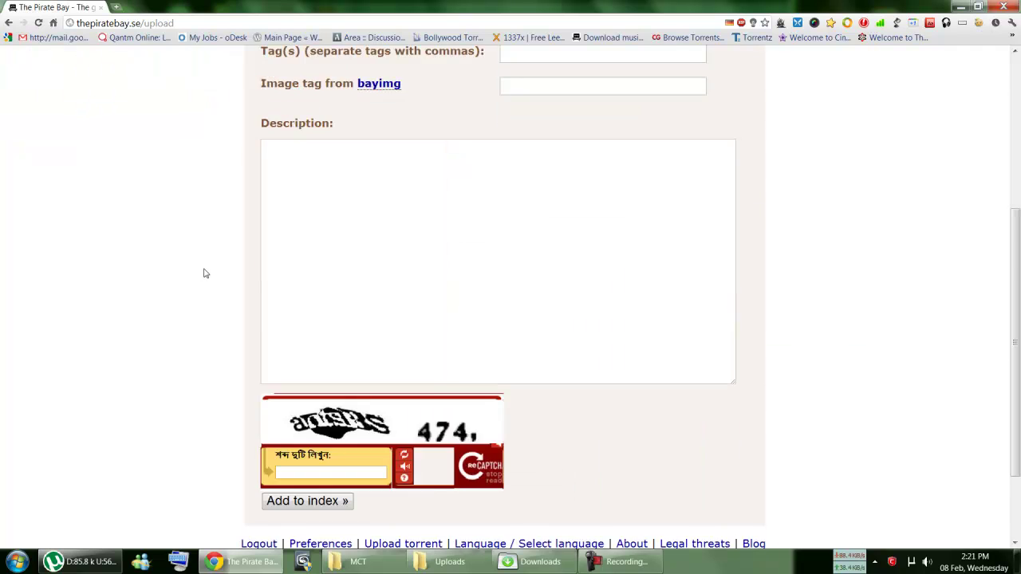
- View The Pirate Bay account preferences and return to the CGPeers torrent listing
left_click(319, 434)
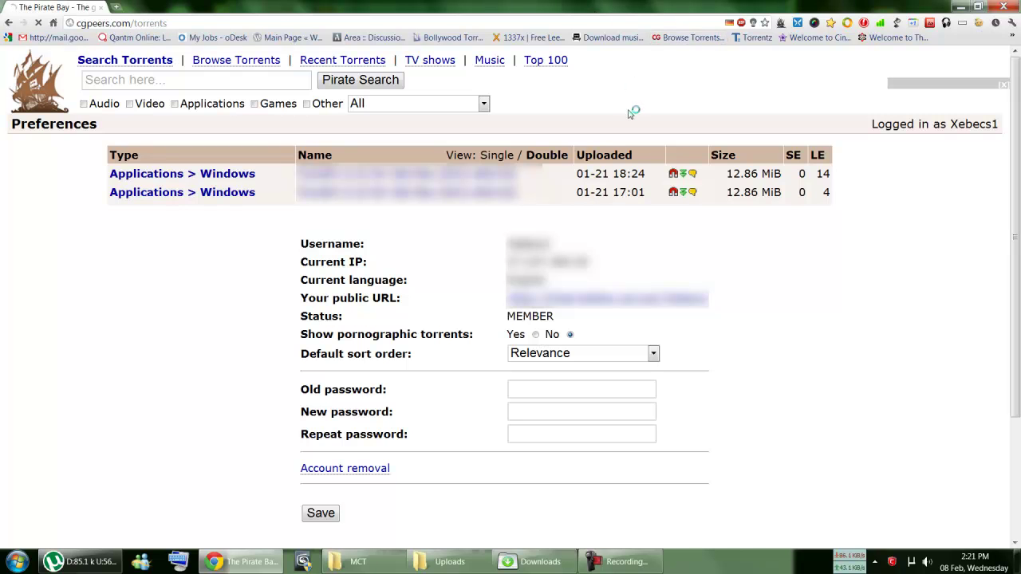
left_click(689, 37)
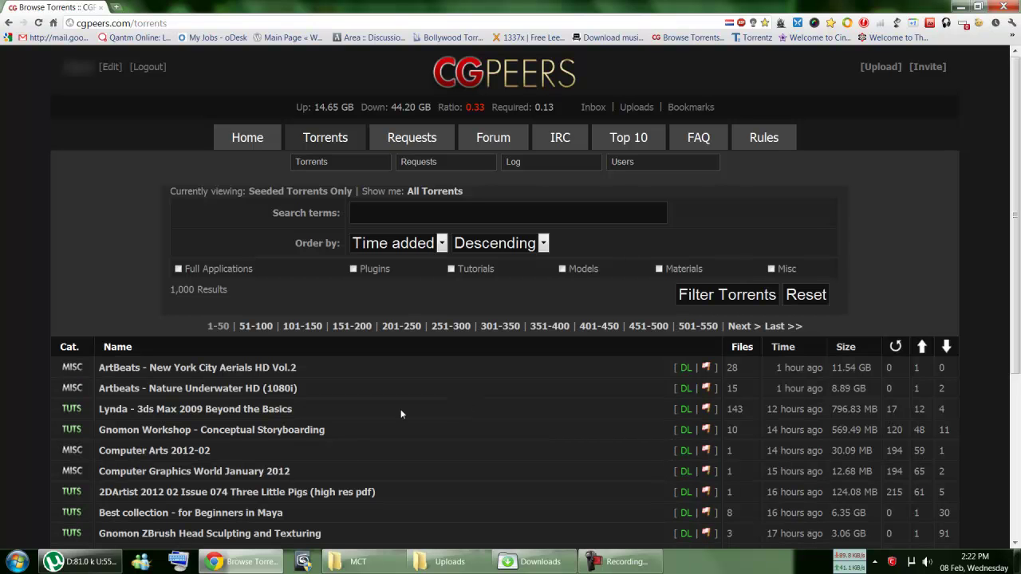
- Switch to µTorrent, compare the downloading and seeding lists, and select the 906 kB seeding torrent
left_click(80, 561)
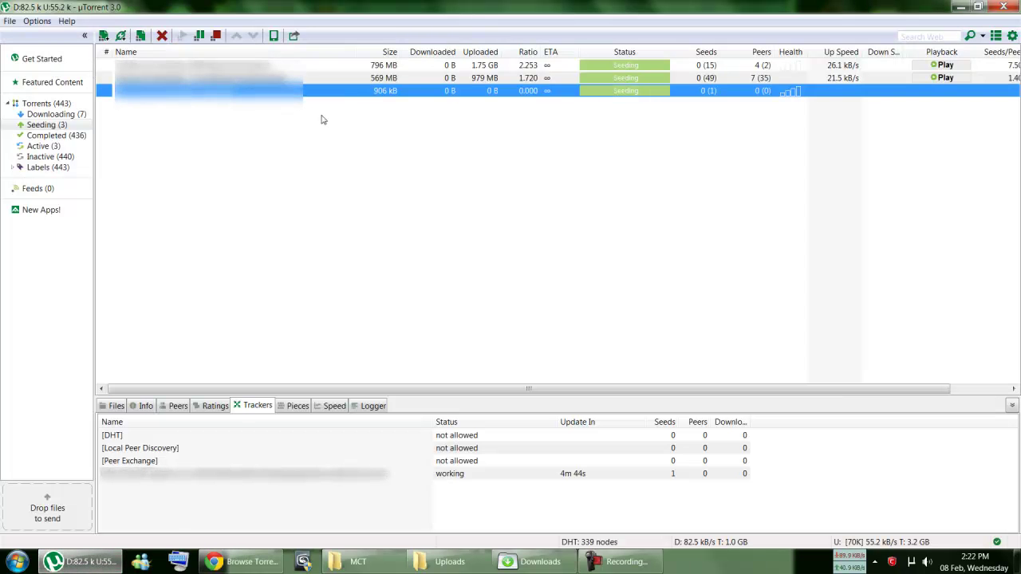
left_click(72, 114)
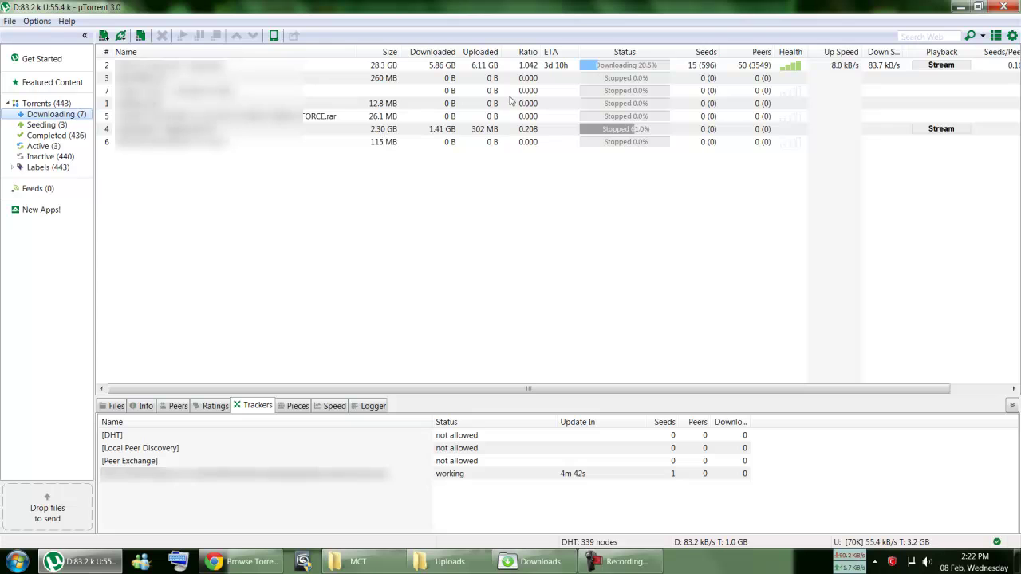
left_click(60, 125)
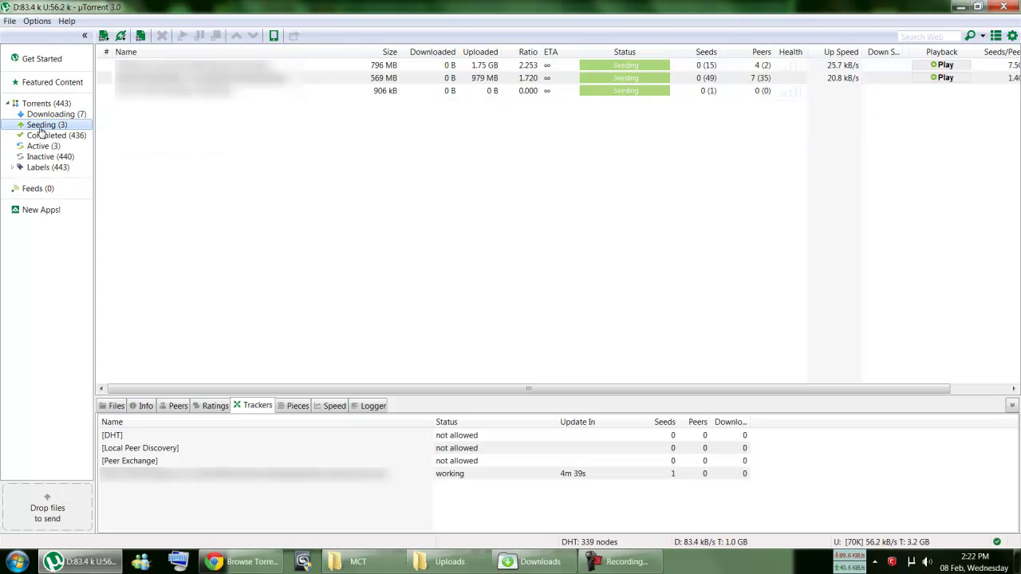
key("alt+Tab")
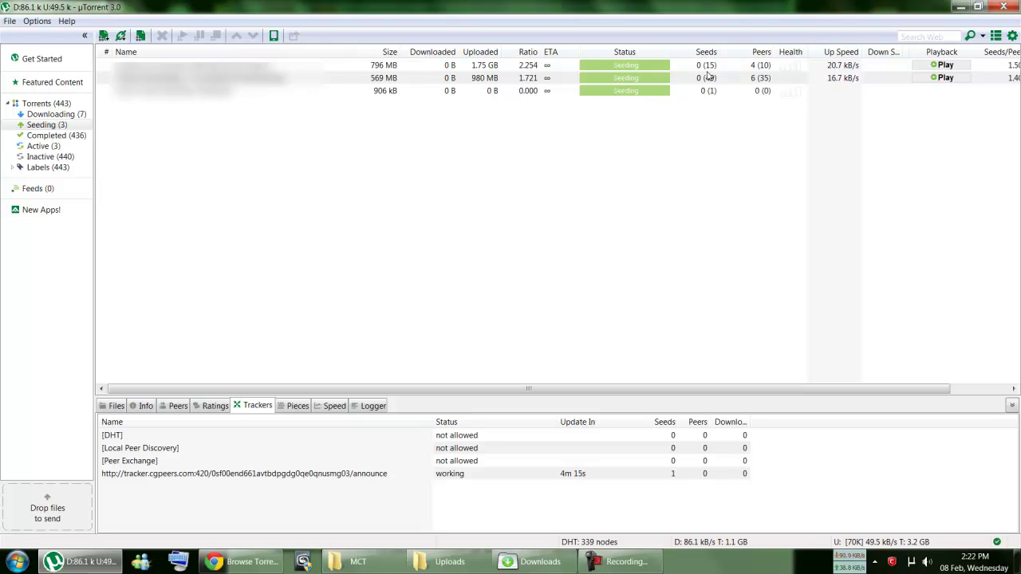
left_click(715, 95)
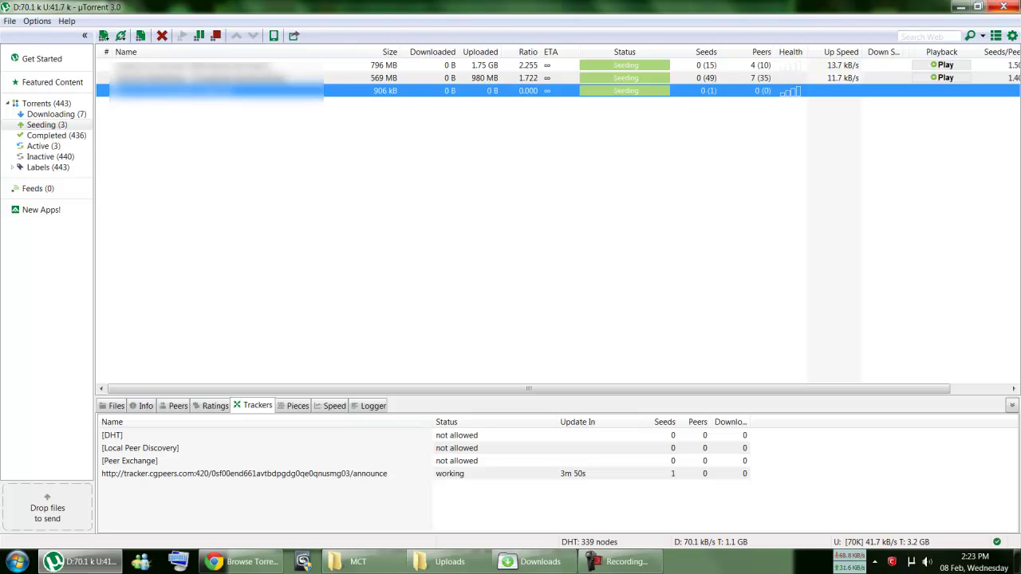
- Switch to Chrome and open the How To Be A Rockstar Freelancer torrent from the account's CGPeers uploads
key("alt+Tab")
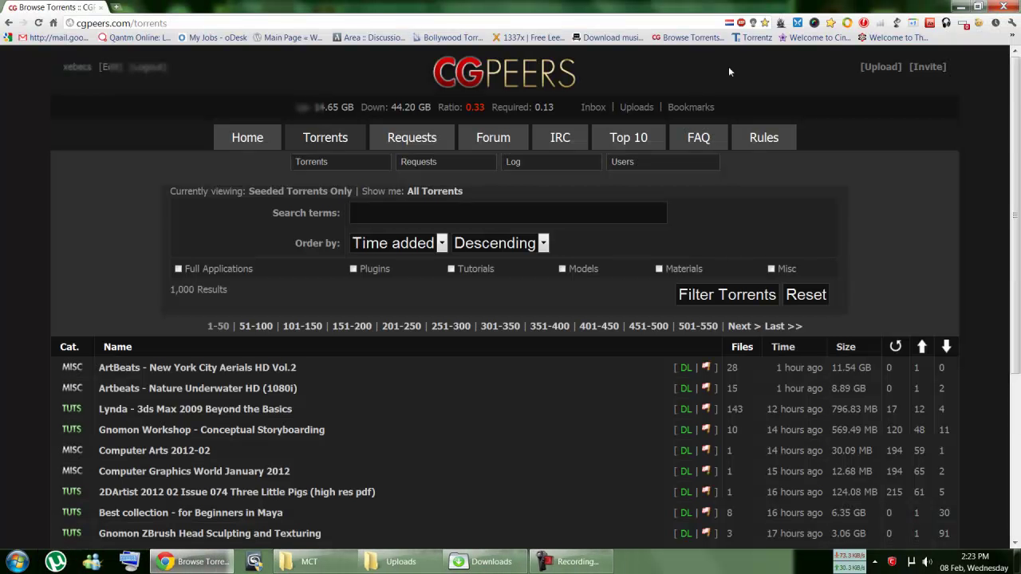
left_click(634, 108)
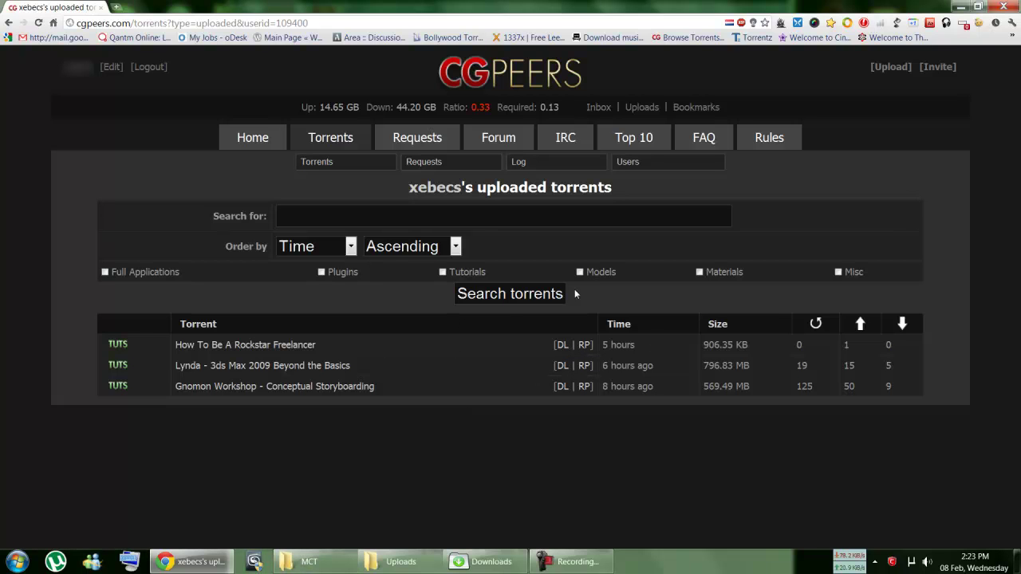
left_click(247, 345)
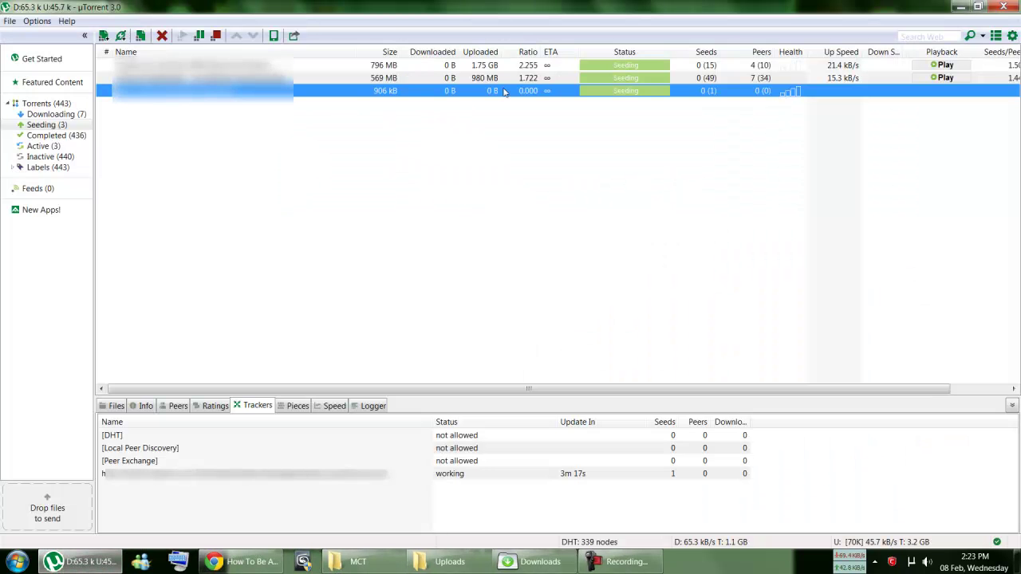
- Look through the commands available for the 906 kB seeding torrent in µTorrent and dismiss them
right_click(503, 91)
mouse_move(555, 297)
left_click(343, 313)
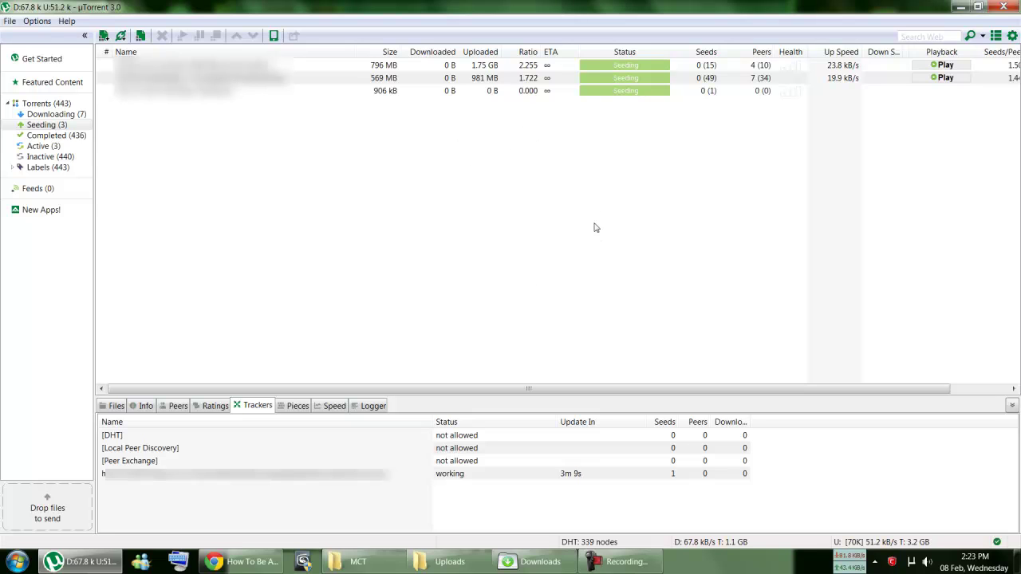
- Start a new torrent with the How To Be A Rockstar Freelancer folder from Uploads as its source
left_click(9, 21)
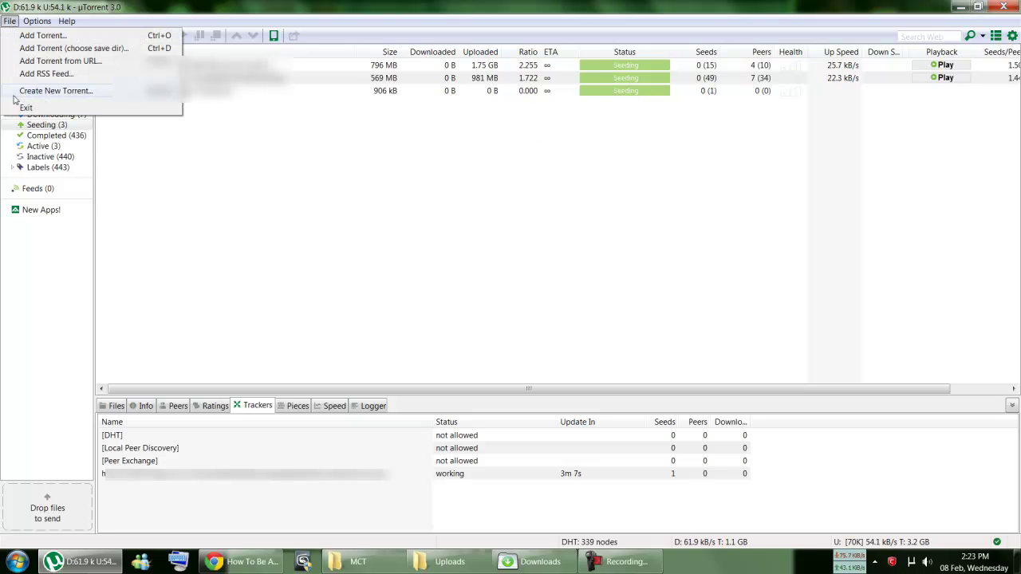
left_click(14, 92)
left_click(572, 160)
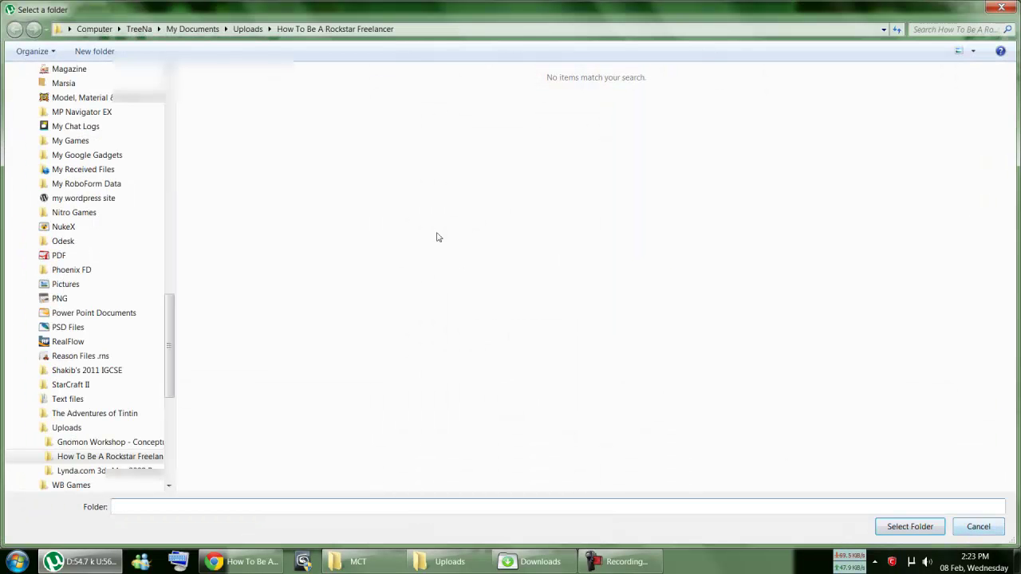
left_click(917, 526)
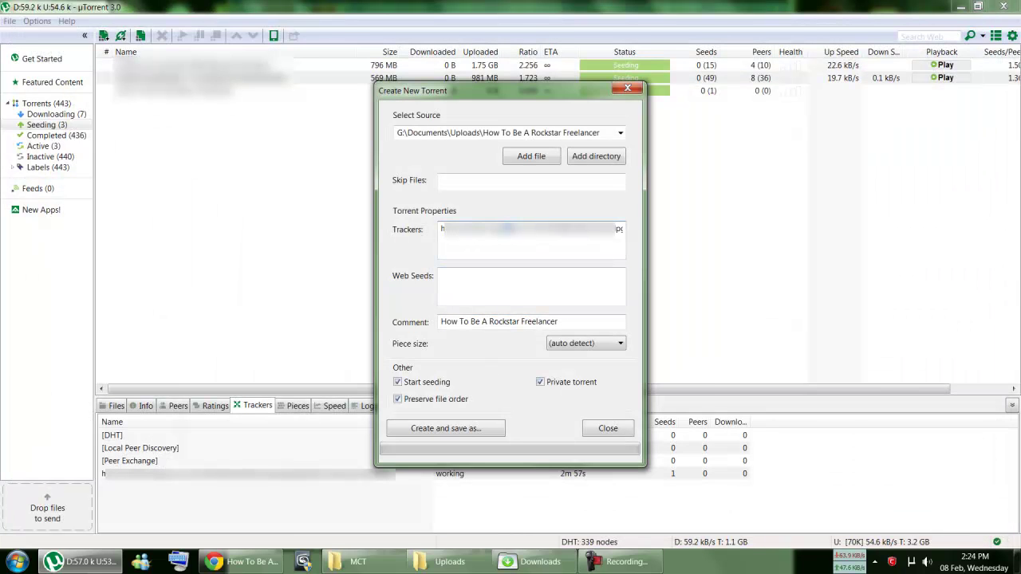
- Replace the tracker entry with the personal announce URL and close the dialog without creating the torrent
key("ctrl+a")
key("ctrl+v")
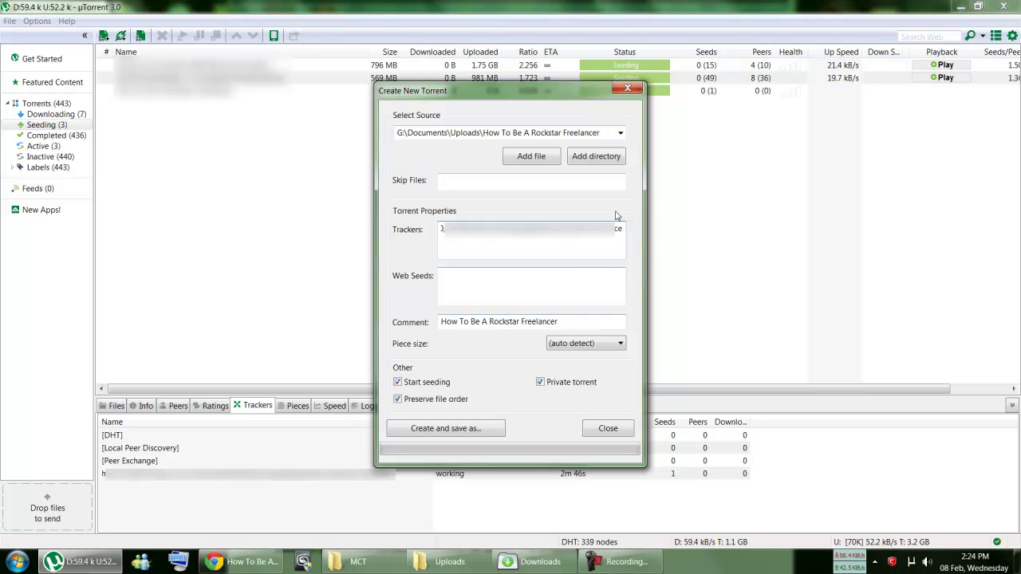
left_click(627, 89)
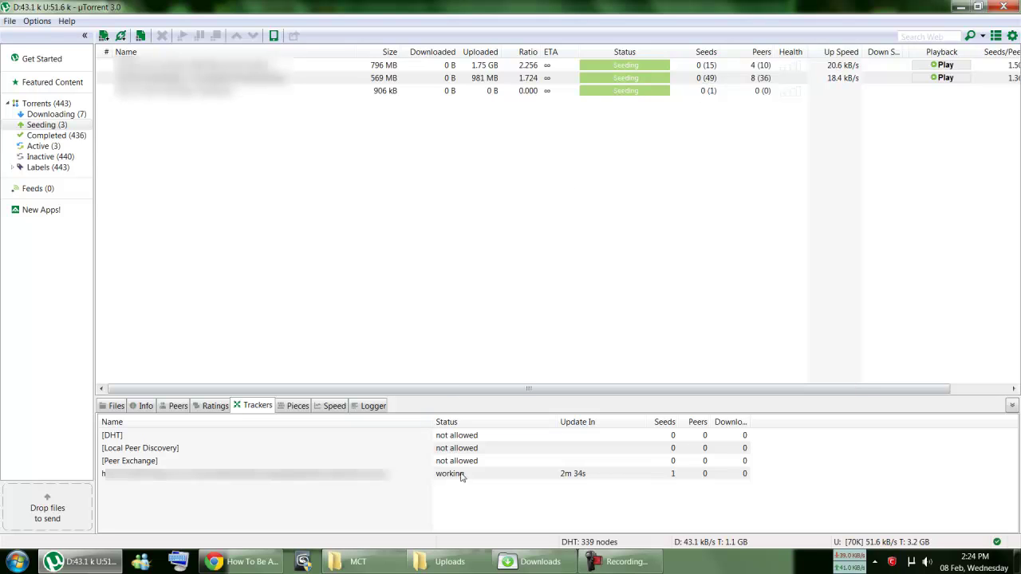
- Compare the torrent's CGPeers page in Chrome with the seeding list and tracker status in µTorrent
left_click(257, 562)
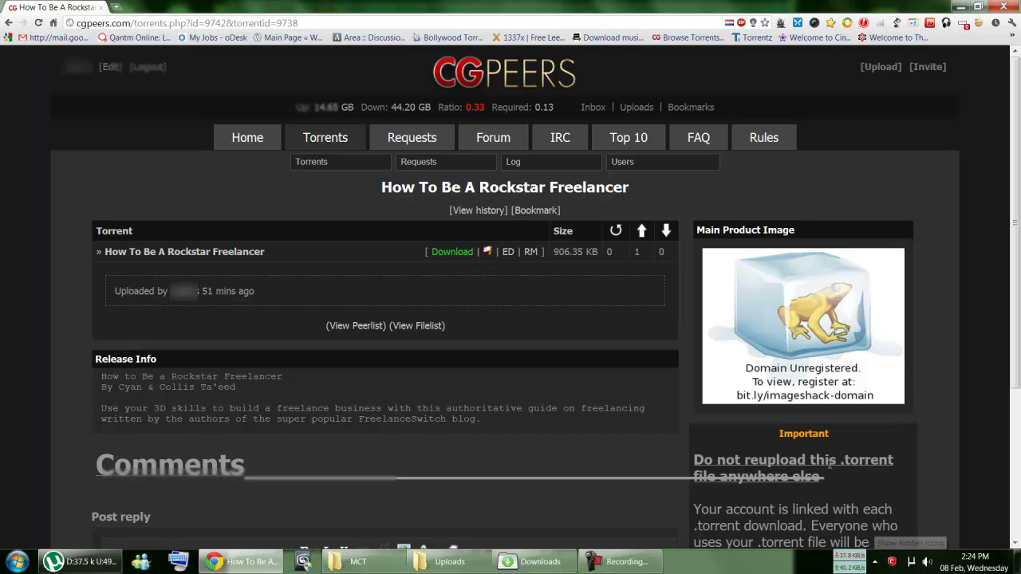
key("alt+Tab")
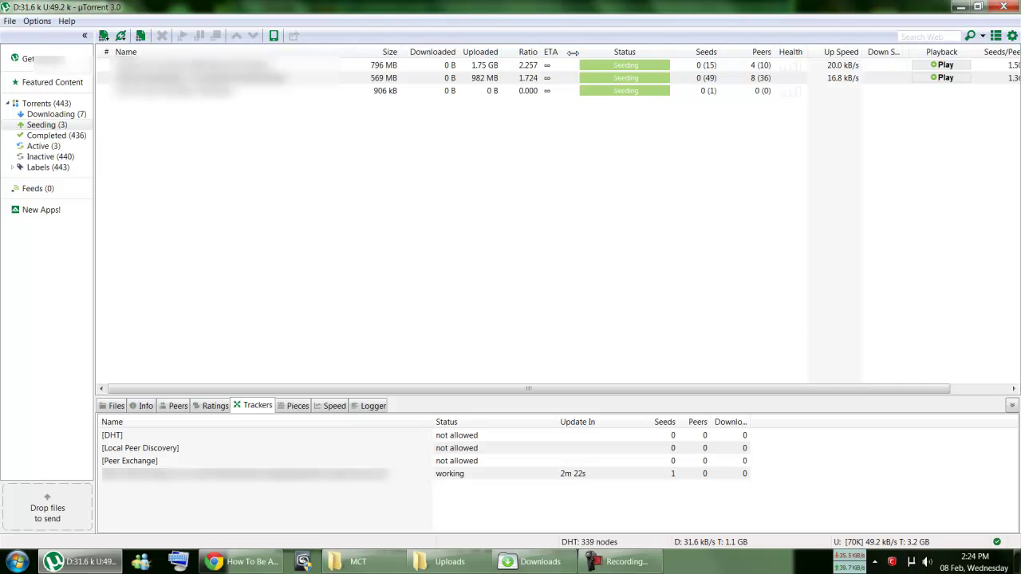
key("alt+Tab")
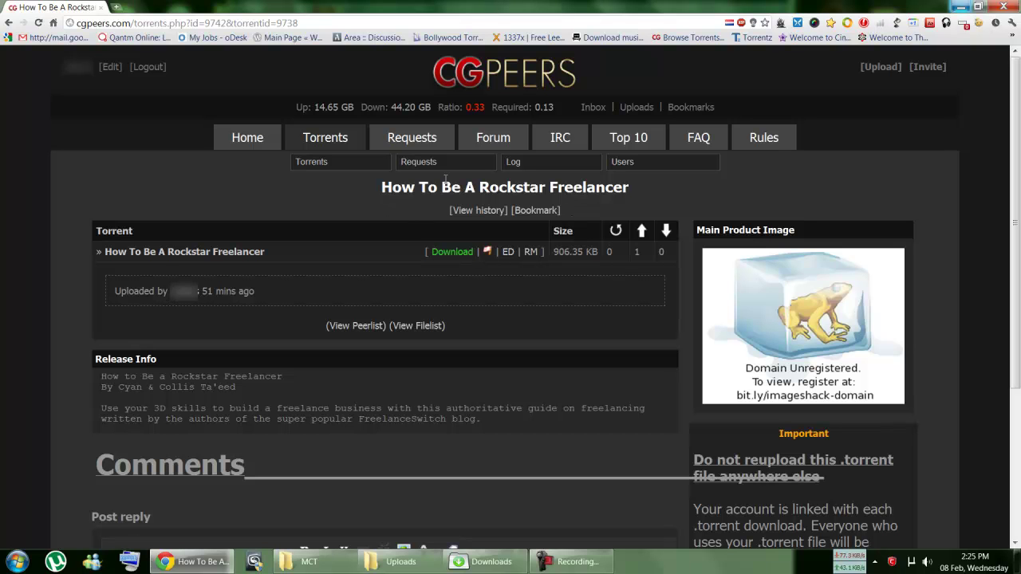
- Open a new tab in Chrome and minimize the Chrome, Downloads and Uploads windows to reach the desktop
left_click(116, 6)
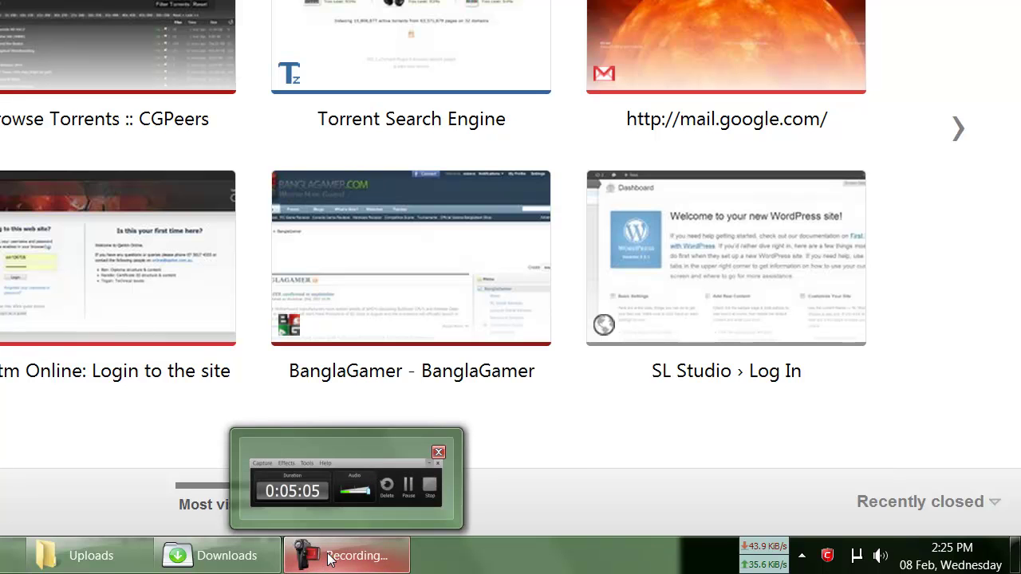
left_click(328, 558)
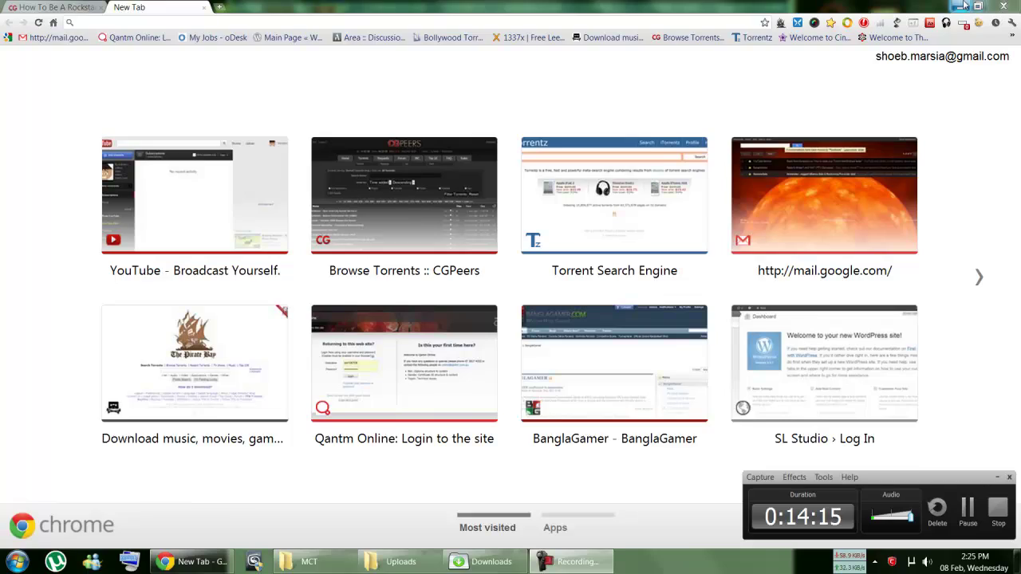
left_click(963, 1)
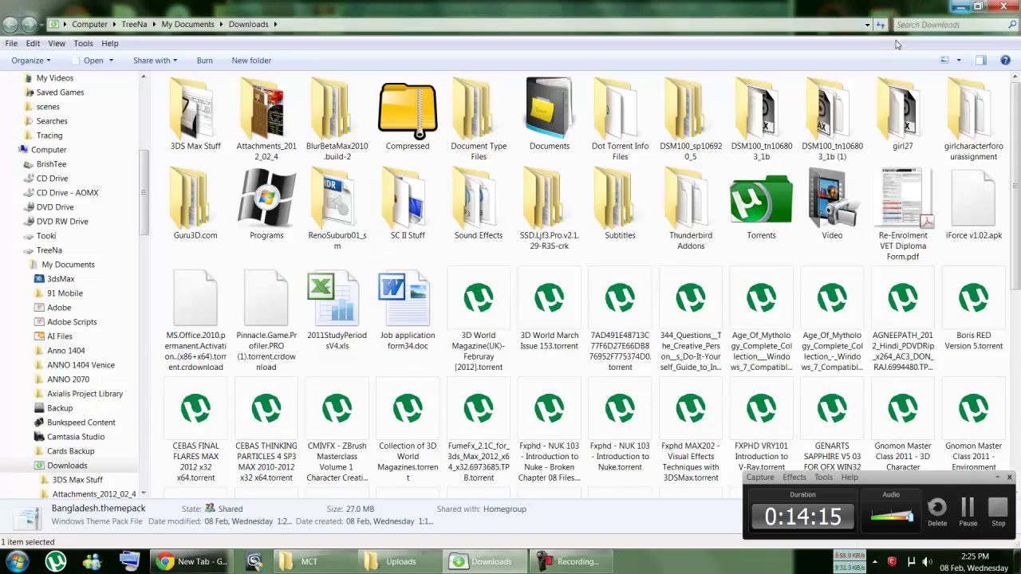
left_click(964, 7)
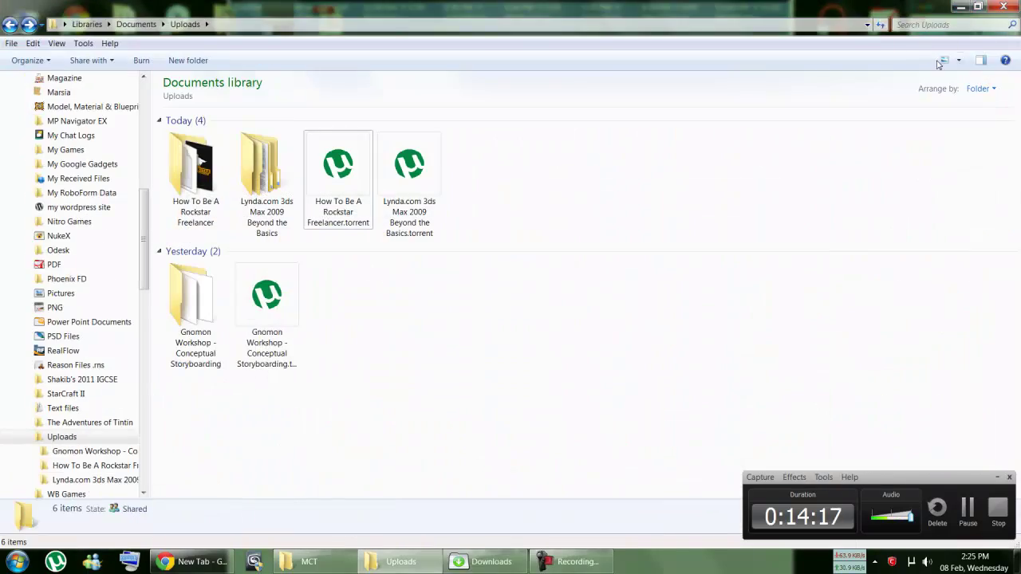
left_click(961, 7)
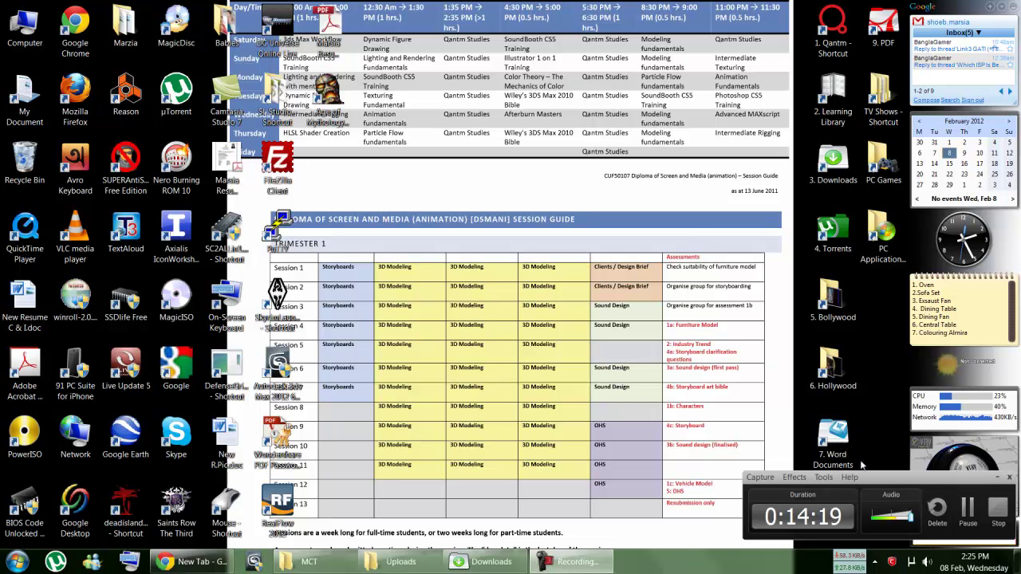